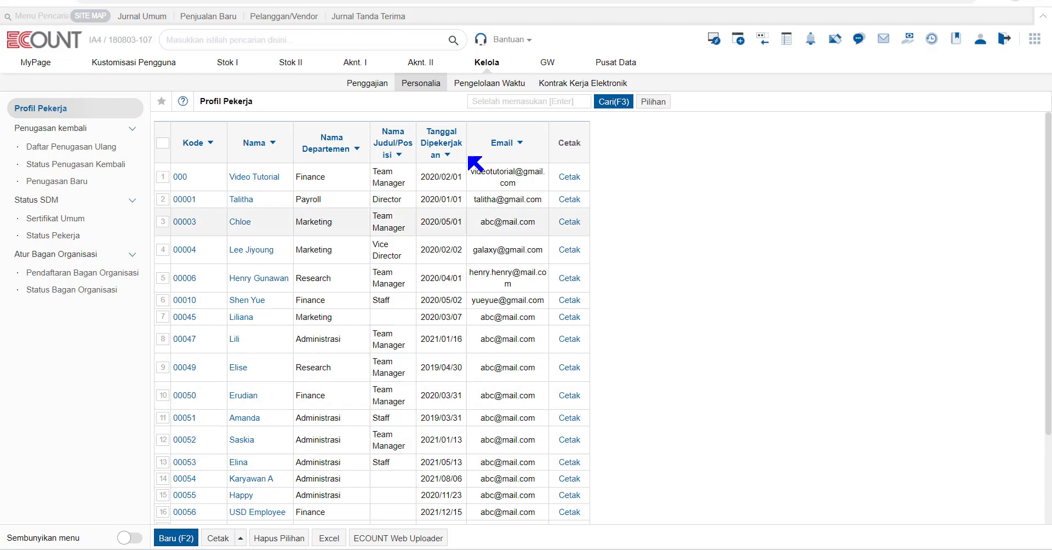
Step: View the payroll employee list (Daftar Pekerja) and return to the Personalia employee profile list
left_click(367, 83)
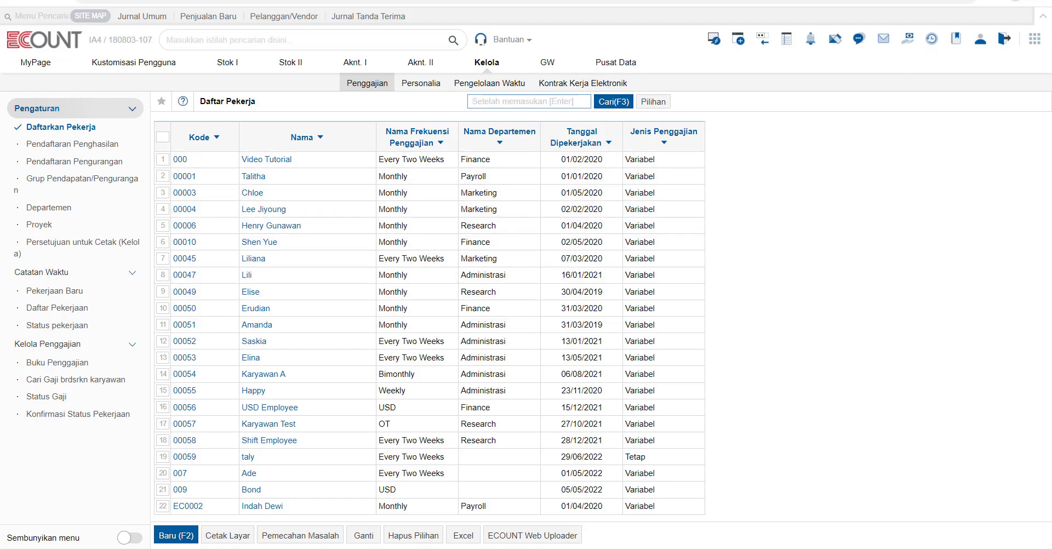
left_click(421, 83)
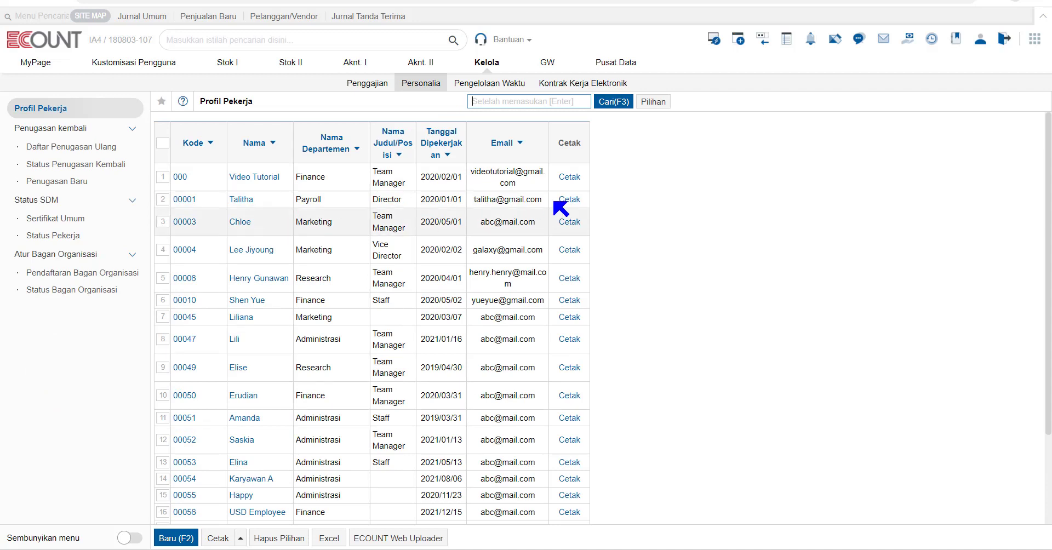
Step: Preview the first employee's printable profile card, check its report template choices and template settings, and close the card
left_click(569, 177)
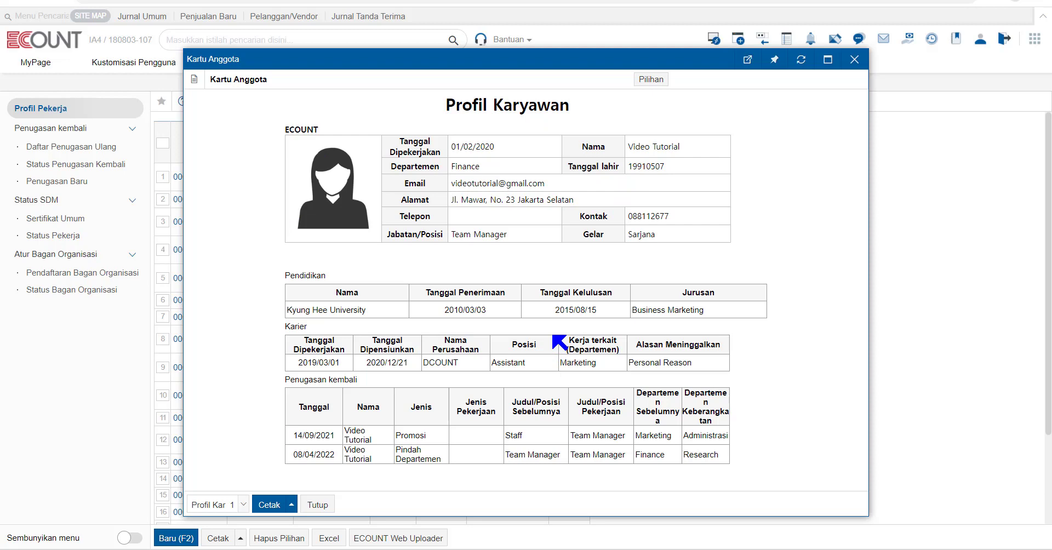
left_click(208, 504)
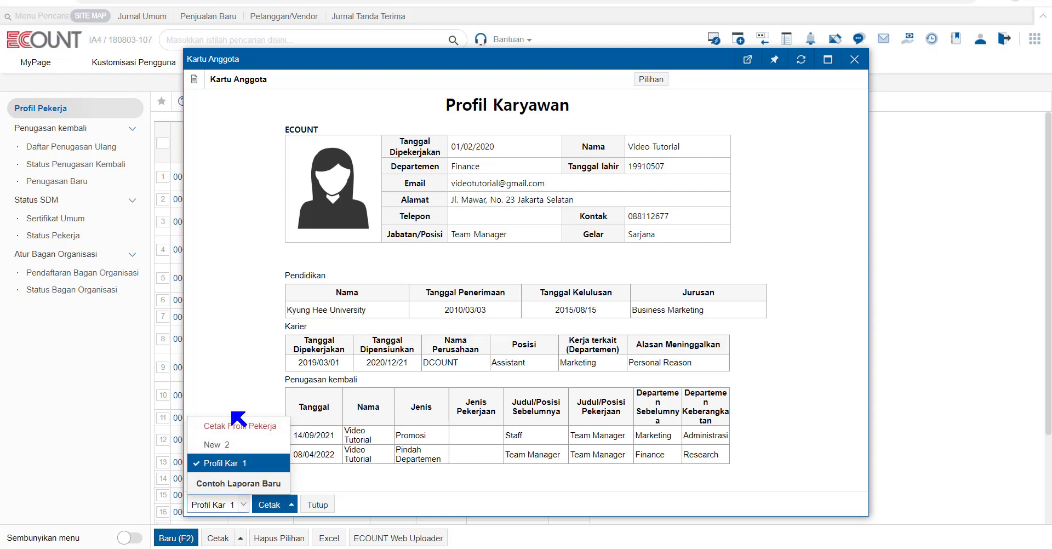
left_click(480, 286)
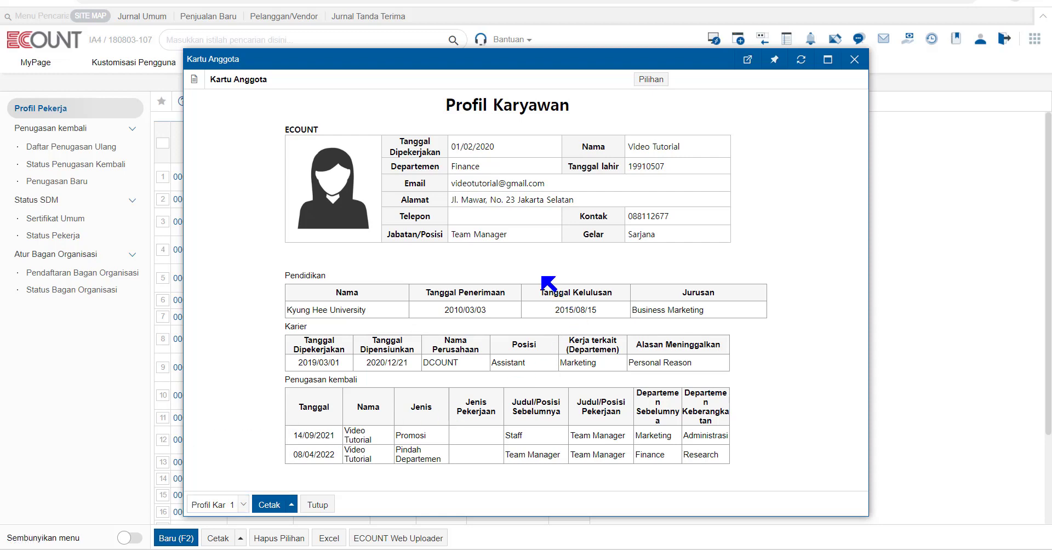
left_click(650, 80)
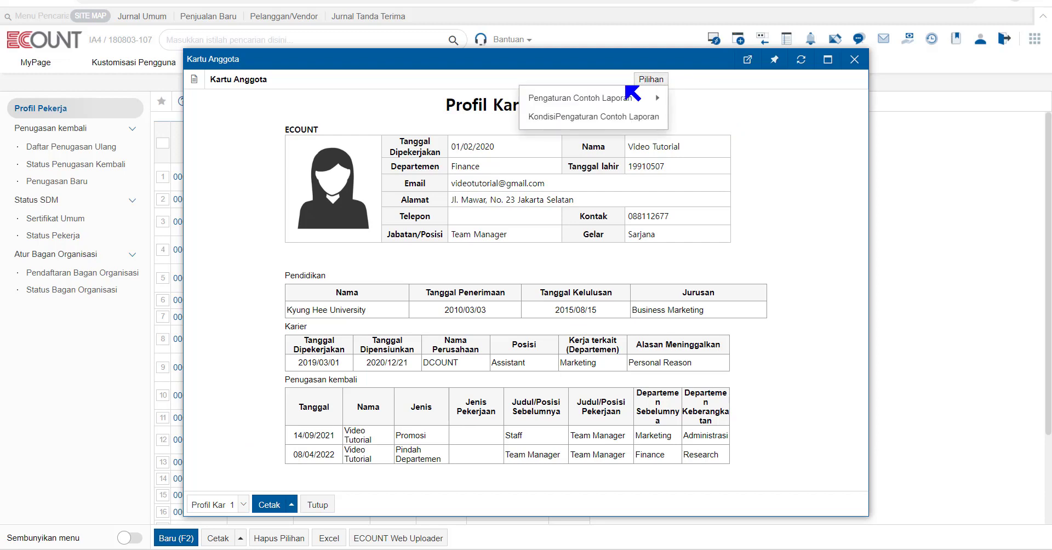
mouse_move(637, 100)
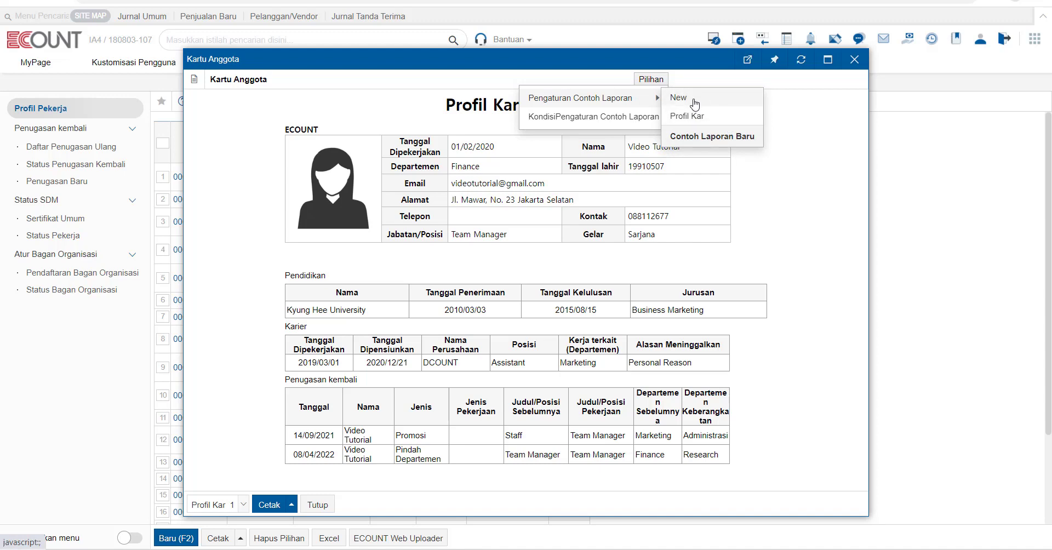
left_click(854, 60)
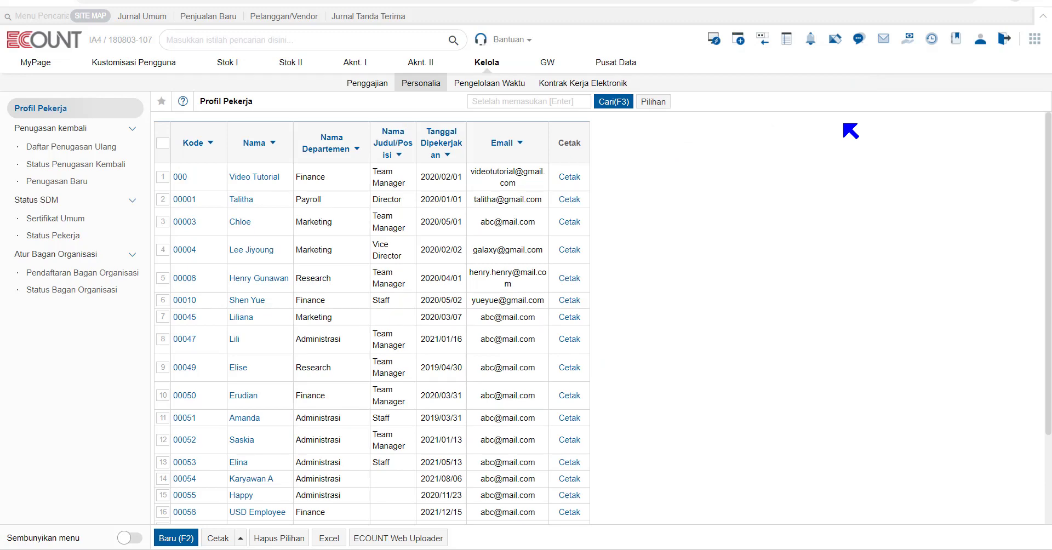
Step: View the blank new employee profile form and the ECOUNT Web Uploader for employee registration, closing each without saving
left_click(176, 538)
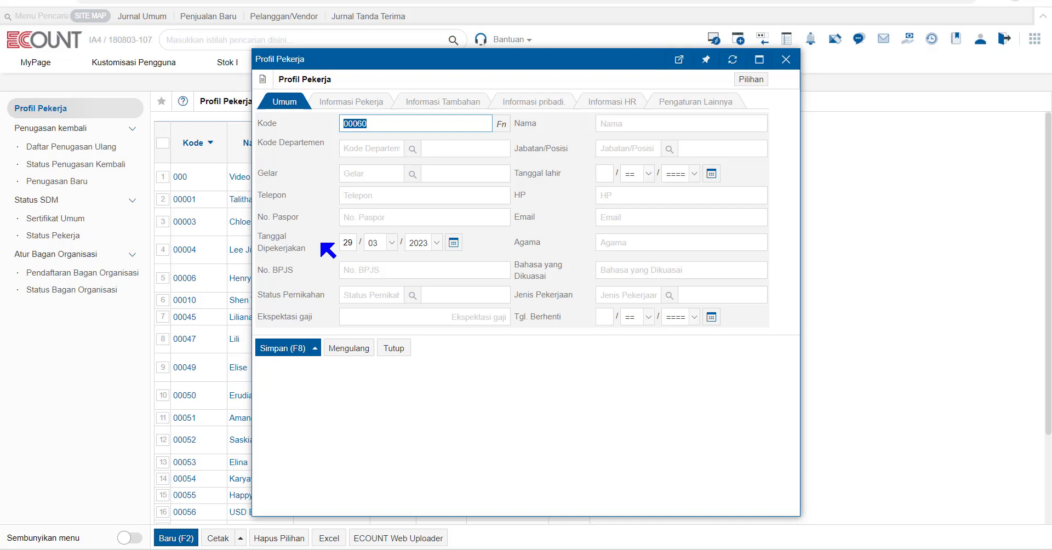
left_click(545, 159)
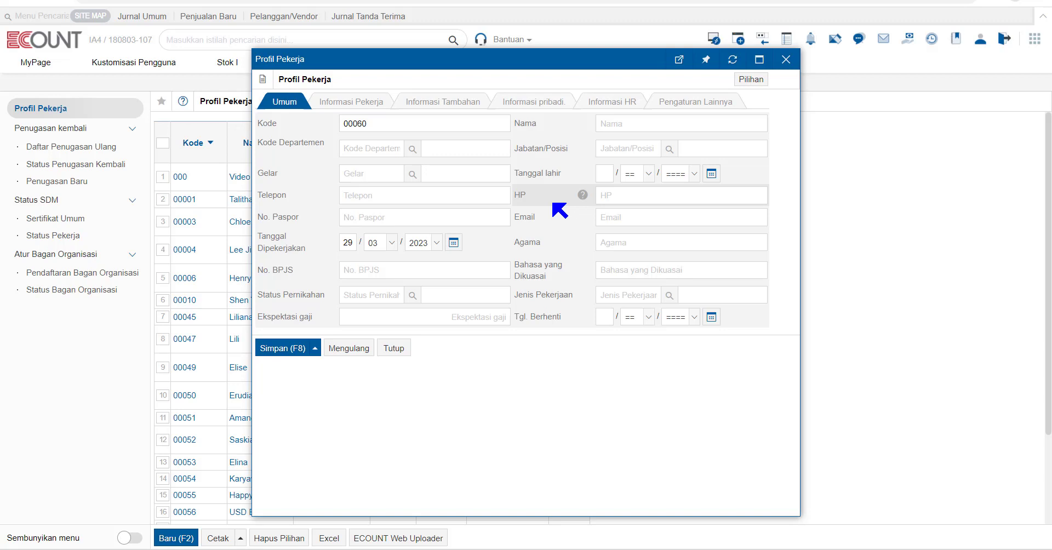
left_click(397, 351)
left_click(391, 538)
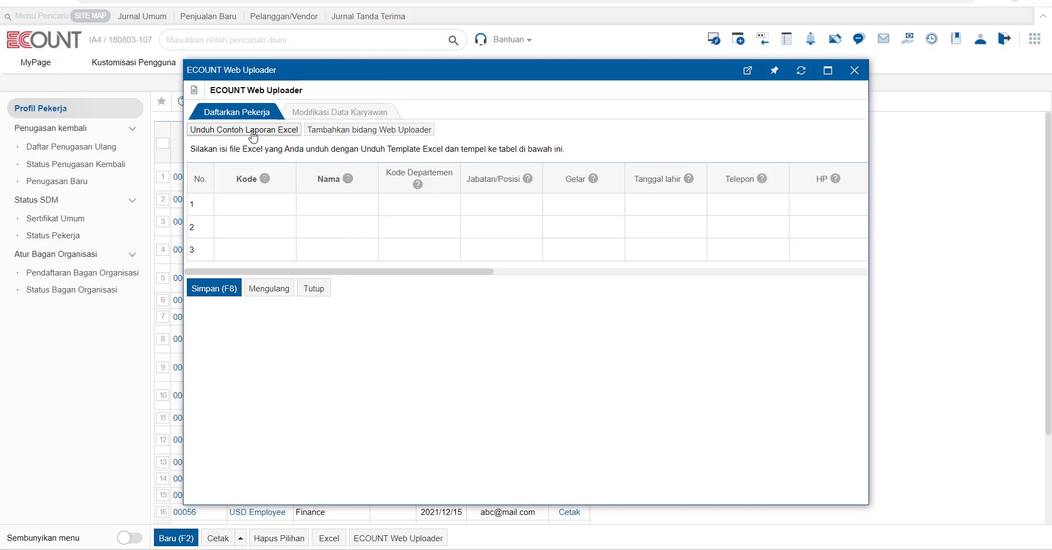
left_click(313, 289)
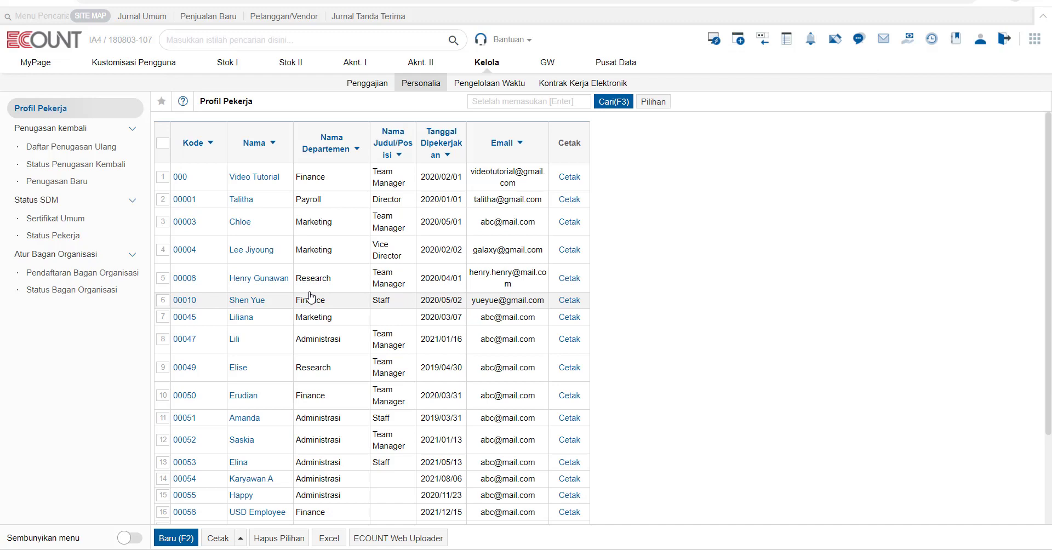
Step: Open the first employee's profile and display the Informasi Pekerja fields
left_click(257, 180)
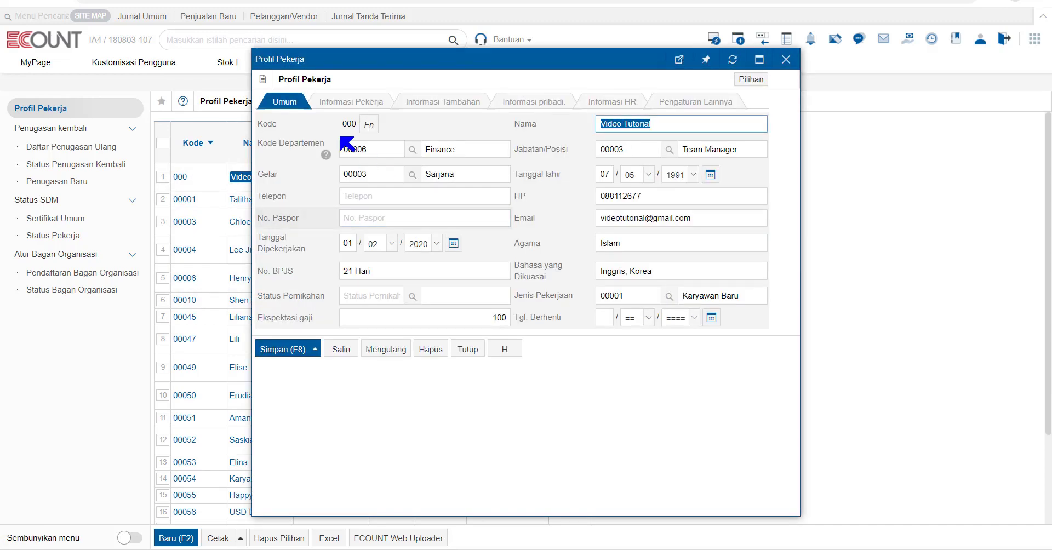
left_click(354, 104)
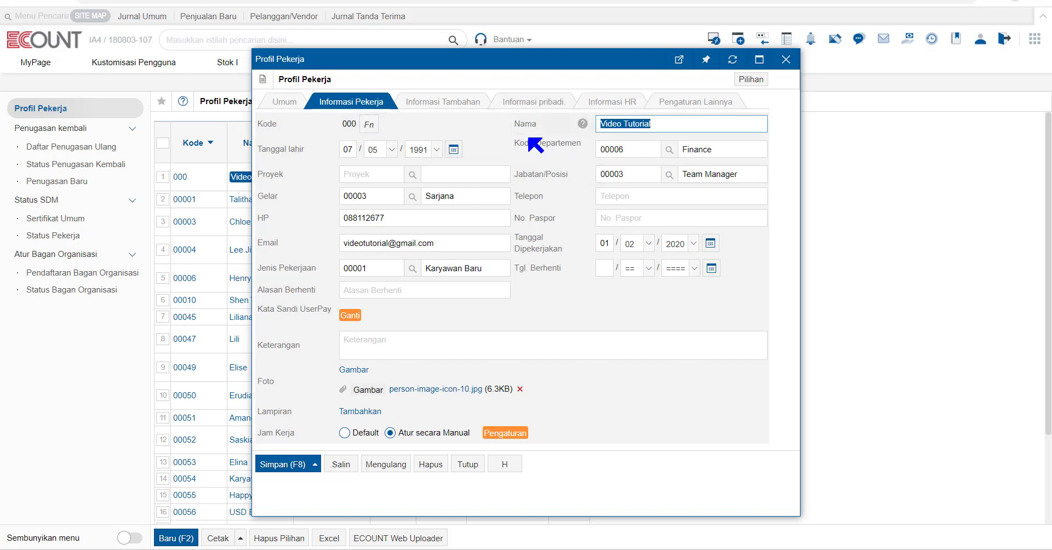
left_click(539, 124)
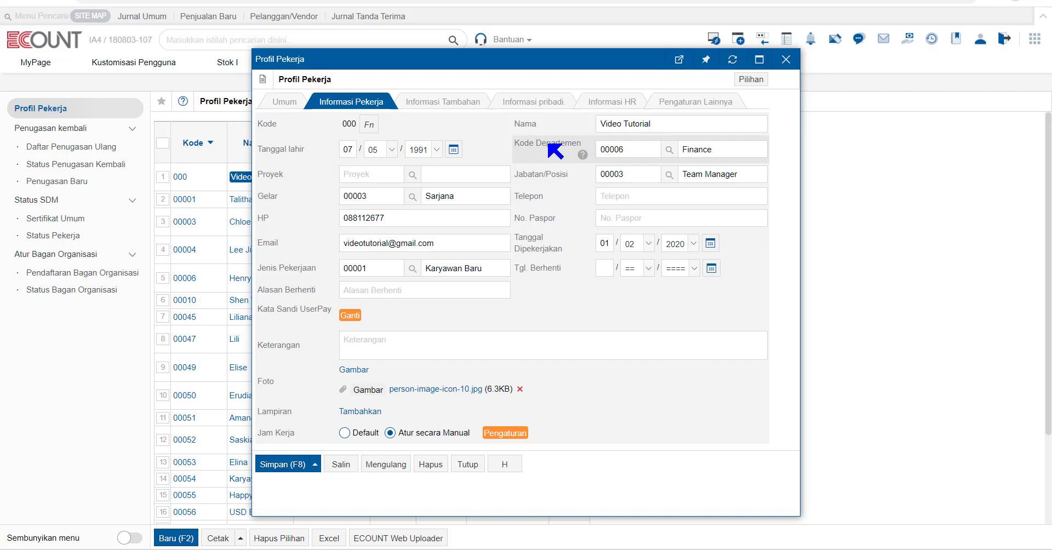
Step: Look up the available departments for the employee, view the new department form, and close both without changes
left_click(669, 150)
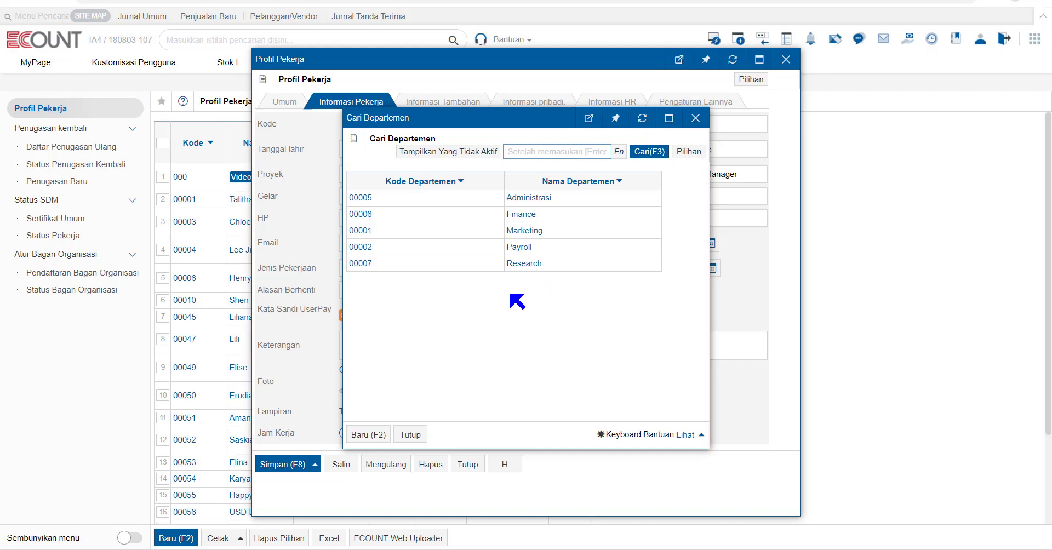
left_click(367, 434)
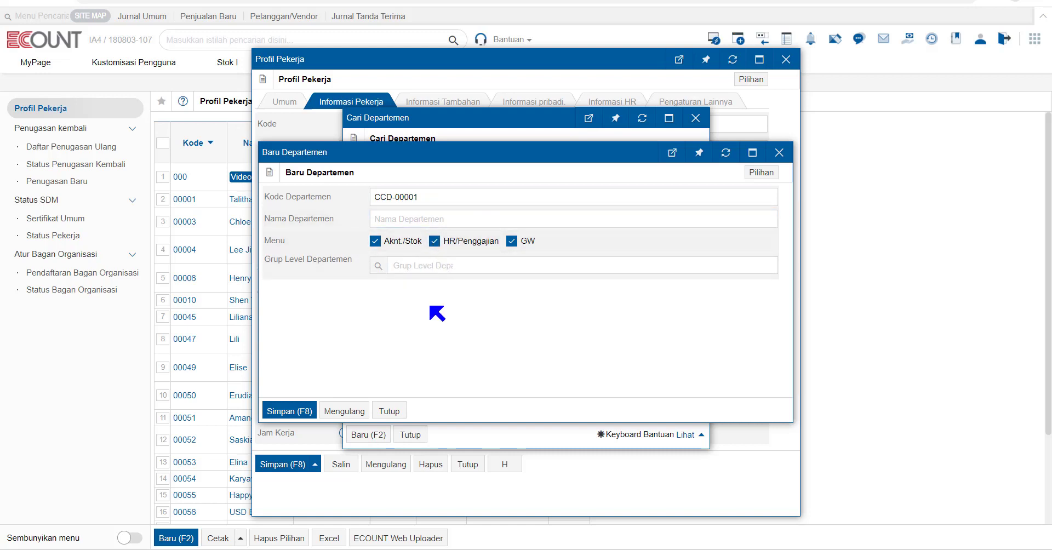
left_click(389, 411)
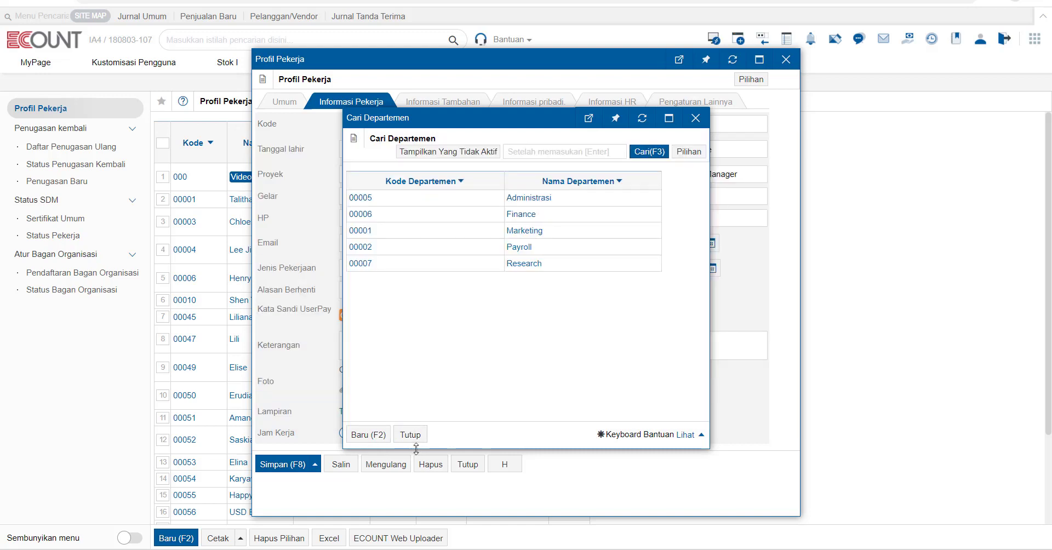
left_click(420, 436)
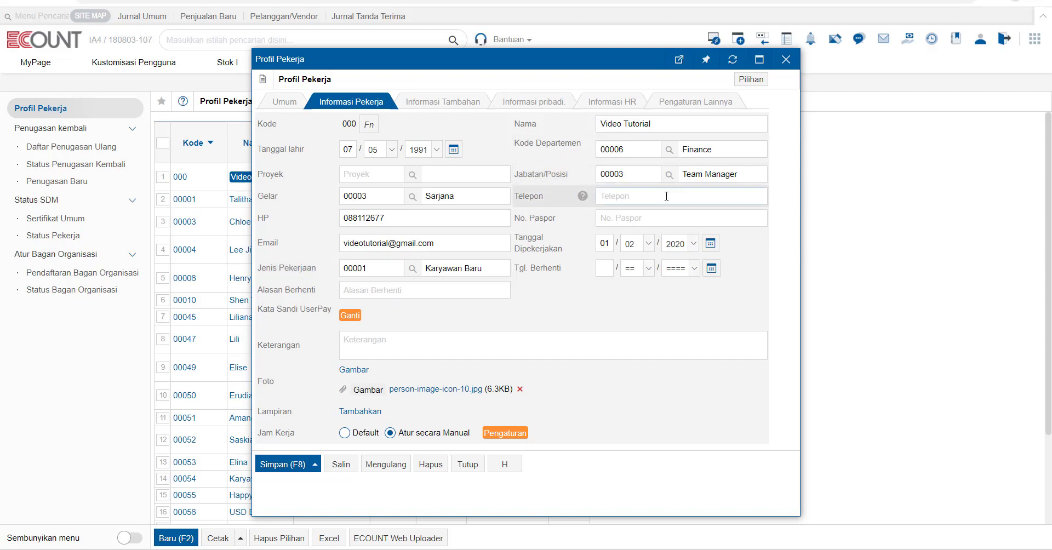
Step: Look up the job positions, view the new position form and the Director position's edit form, and close them without changes
left_click(669, 174)
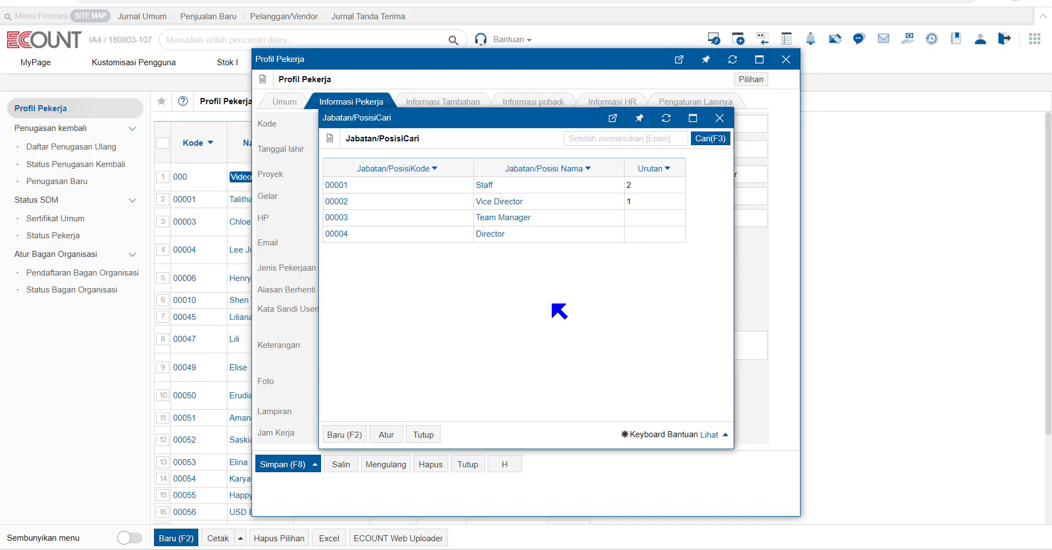
left_click(344, 434)
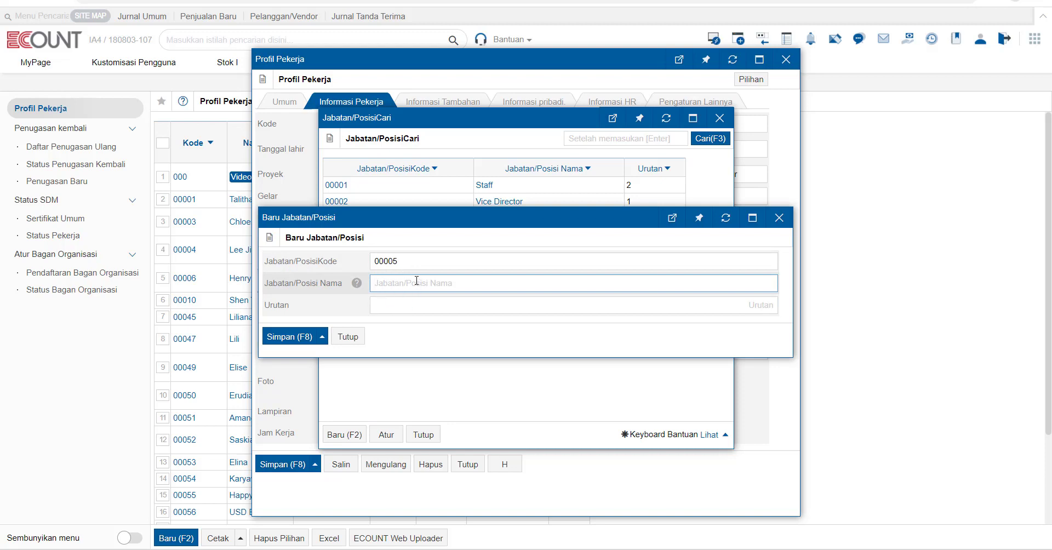
left_click(353, 338)
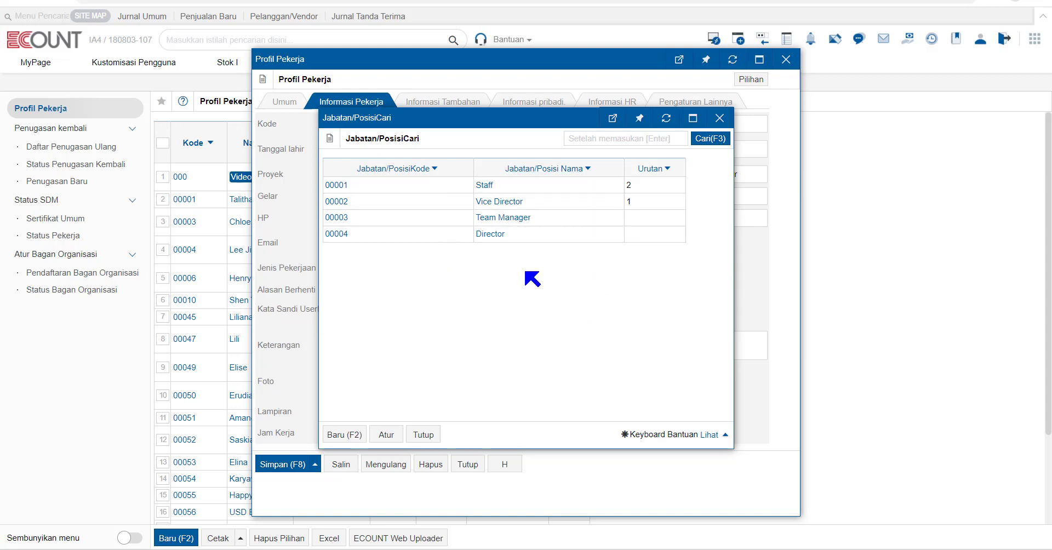
left_click(388, 435)
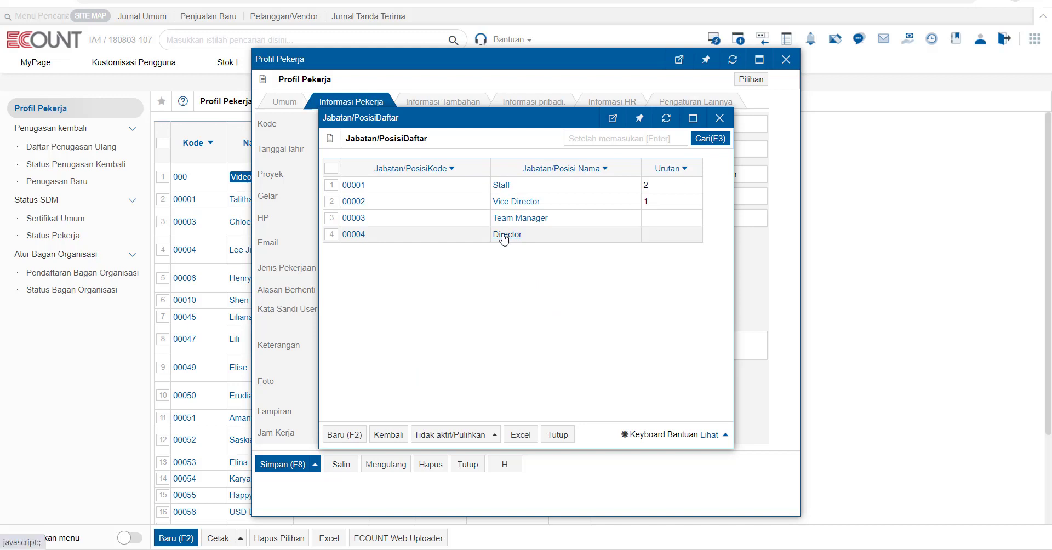
left_click(503, 236)
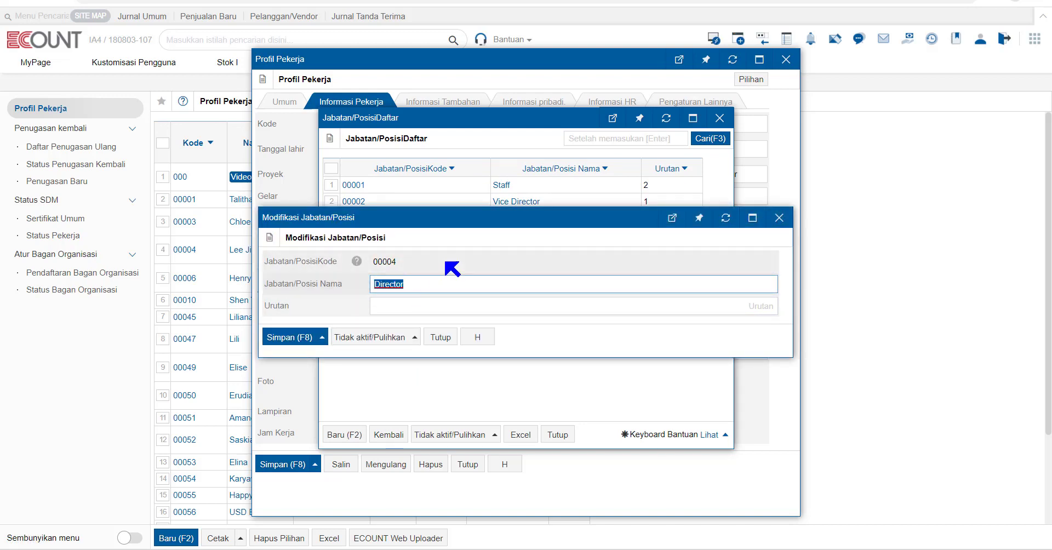
left_click(441, 337)
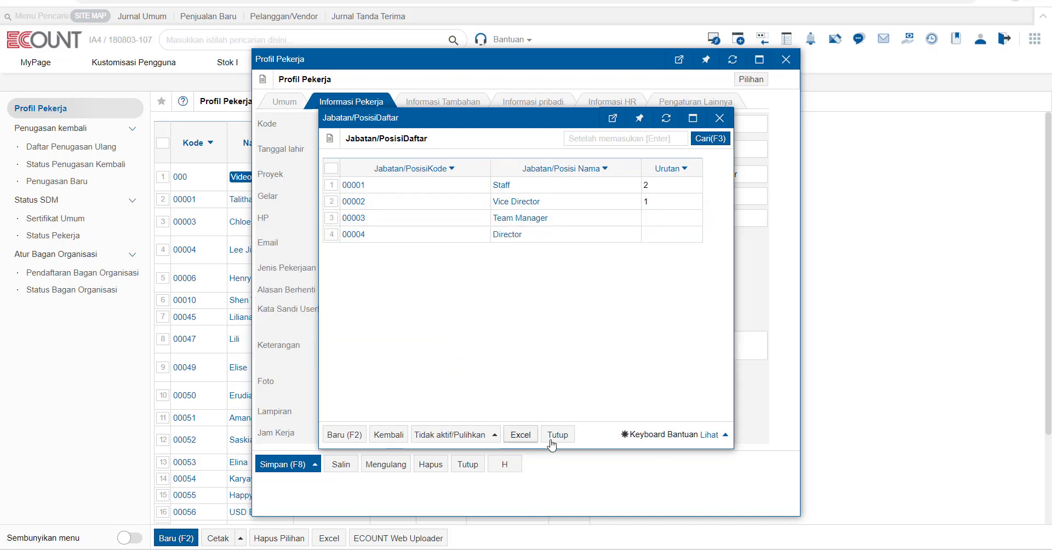
left_click(551, 441)
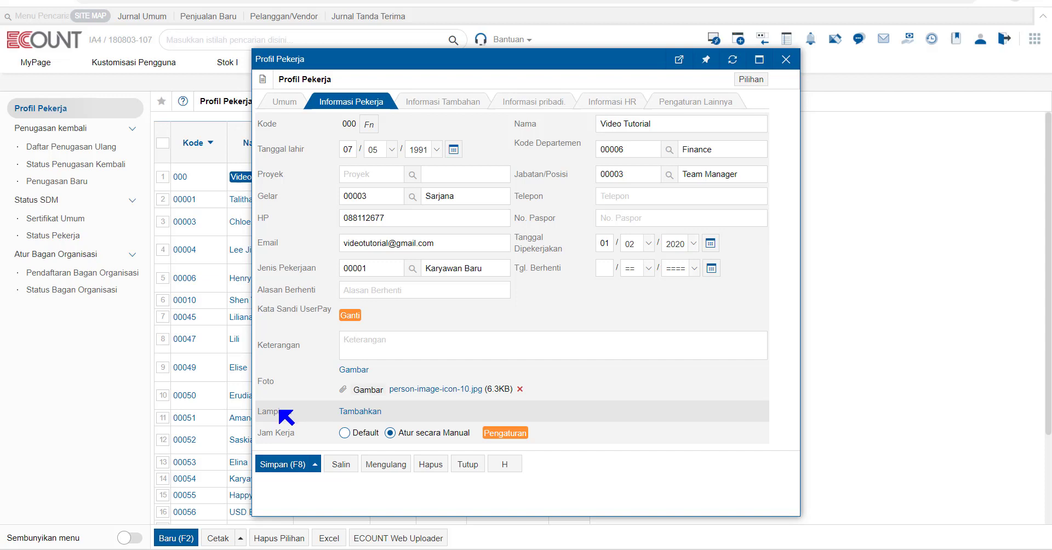
Step: Check which sources are offered for adding an attachment to the employee's profile, without attaching anything
left_click(367, 412)
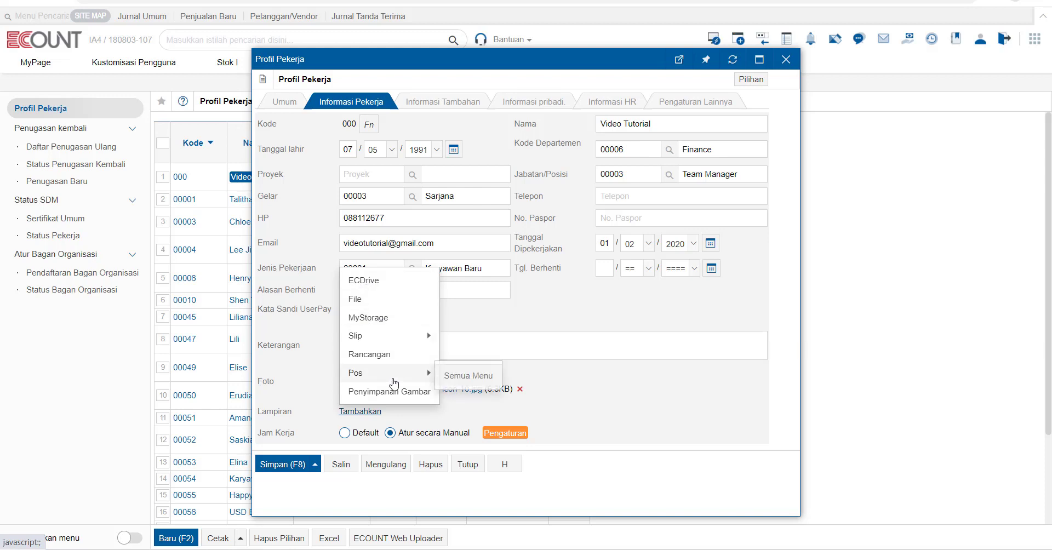
left_click(475, 320)
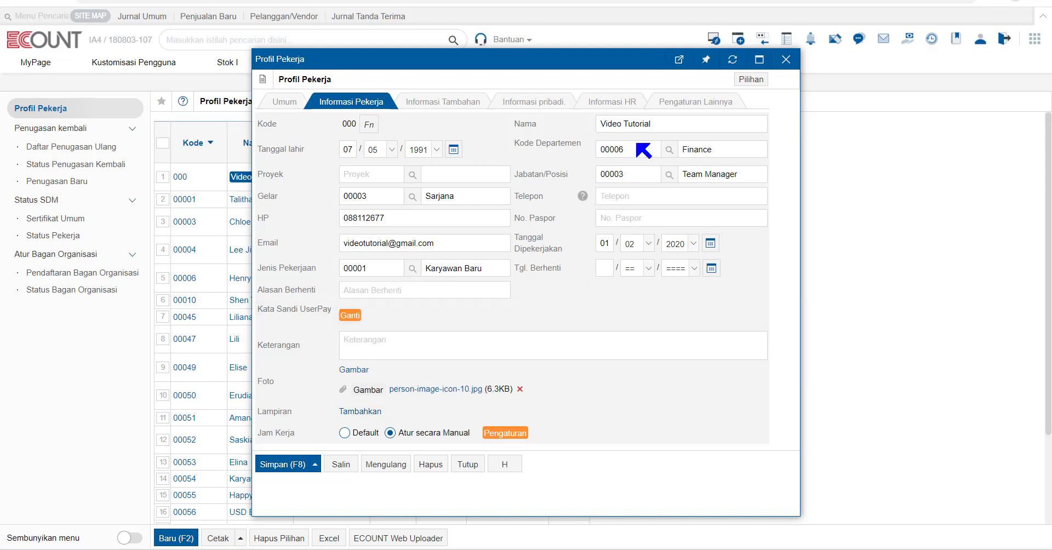
Step: Open the profile's input screen settings from Informasi Tambahan and examine the additional text, number, date, code and Y/N columns
left_click(449, 103)
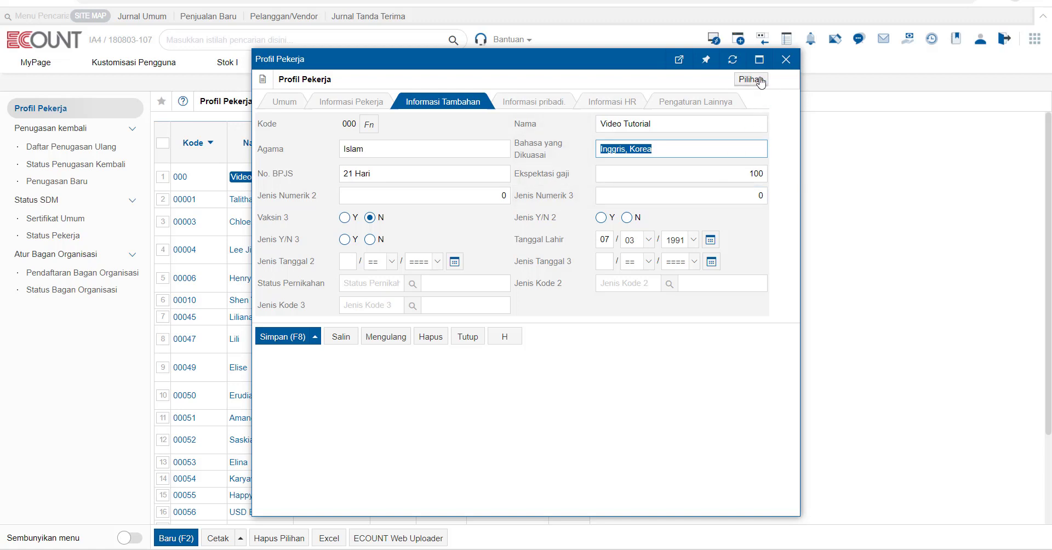
left_click(743, 81)
left_click(710, 98)
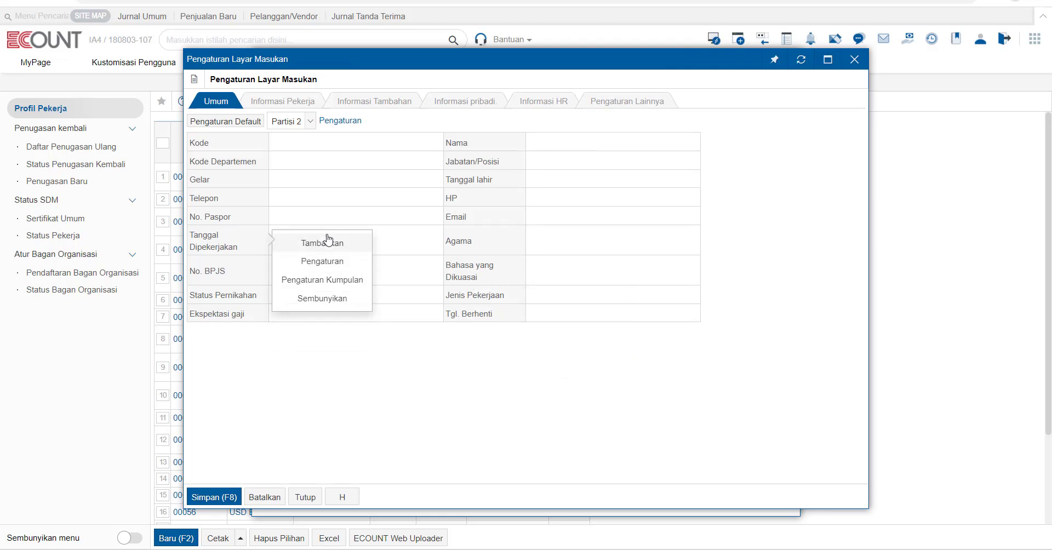
left_click(379, 102)
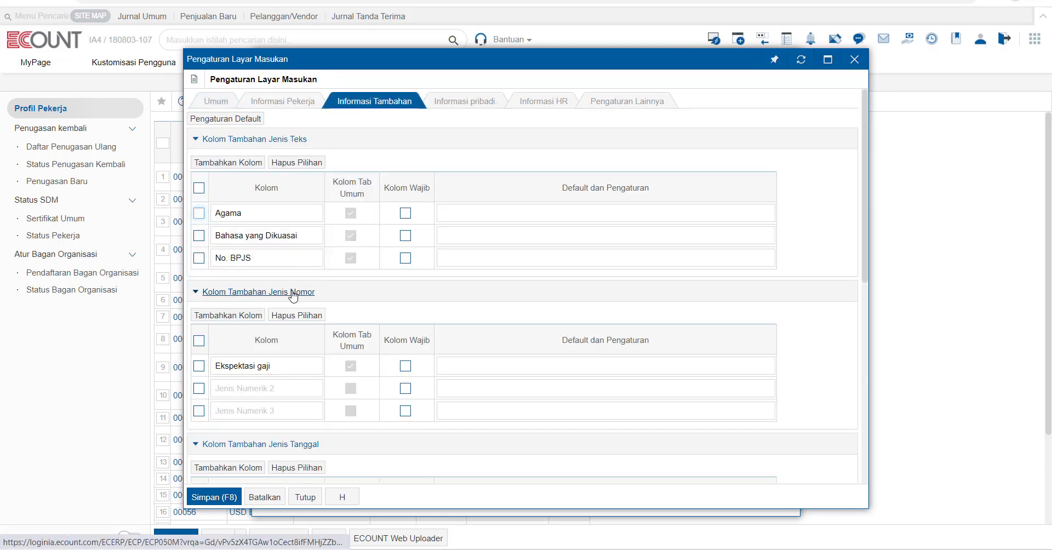
scroll(293, 296, "down", 5)
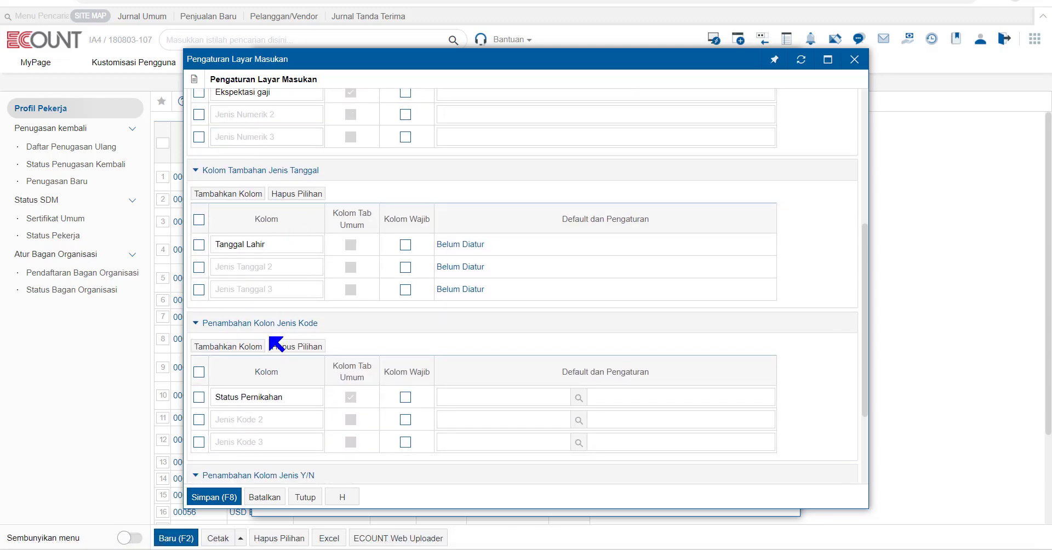
scroll(271, 340, "down", 2)
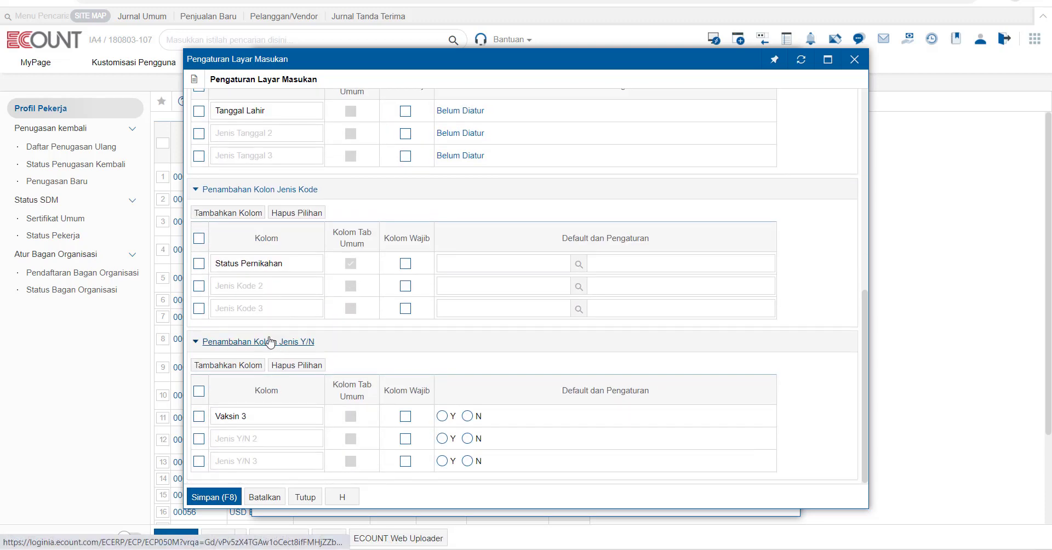
scroll(271, 343, "up", 6)
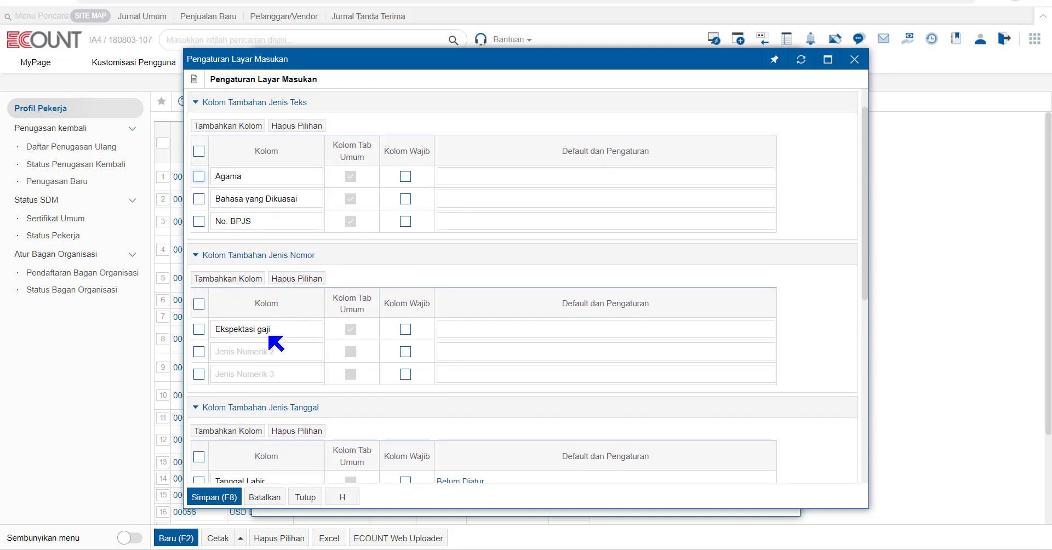
scroll(269, 337, "up", 2)
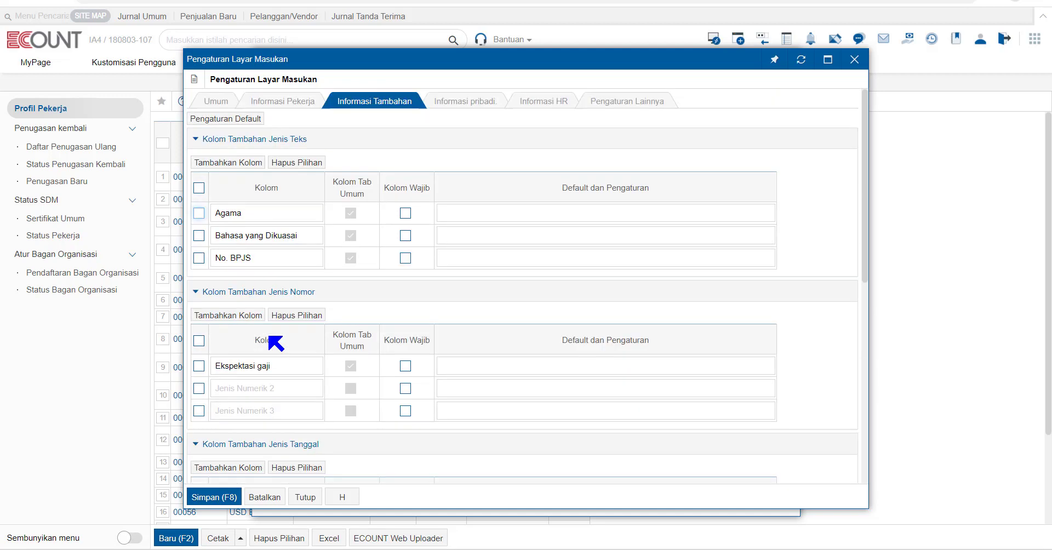
Step: Add the text column Jenis Teks 4 named Kota Lahir, save the input screen settings, and check the profile's additional information
left_click(233, 164)
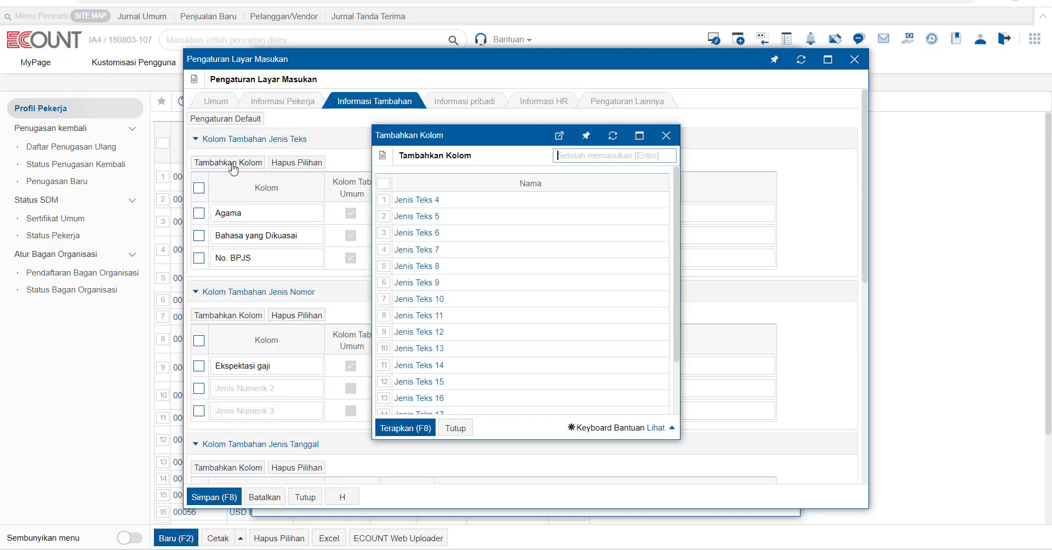
left_click(418, 200)
left_click(259, 279)
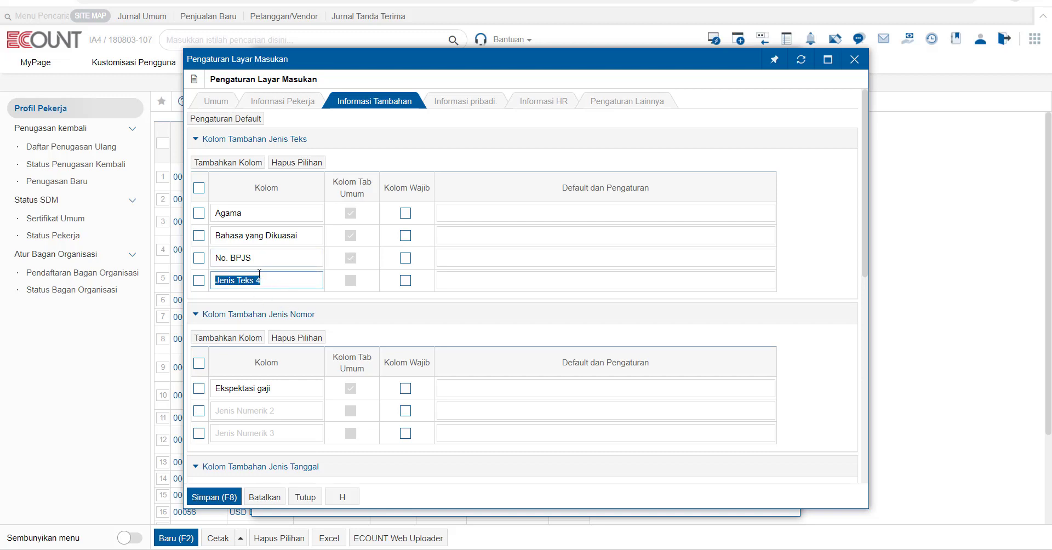
type("Kota Lahir")
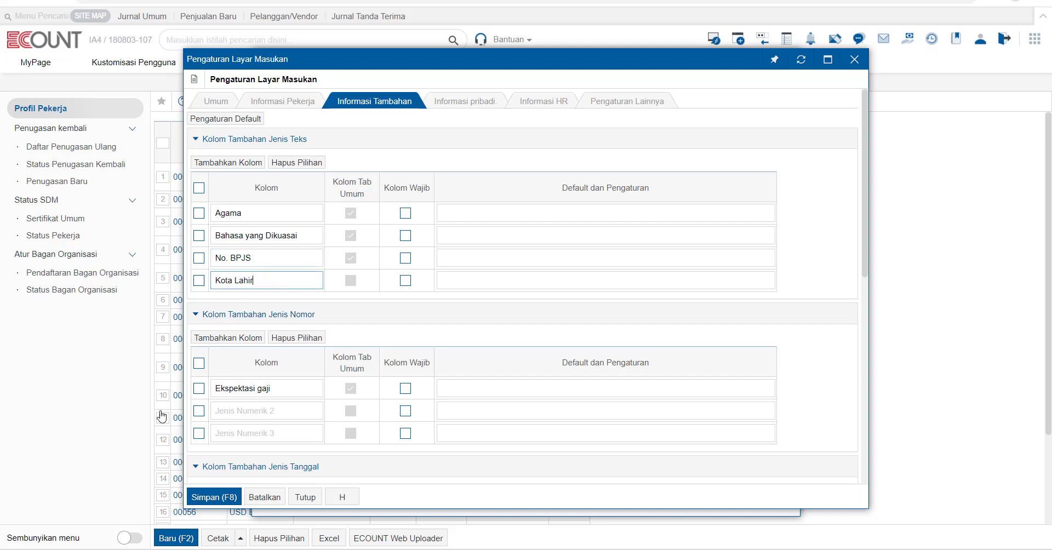
left_click(214, 496)
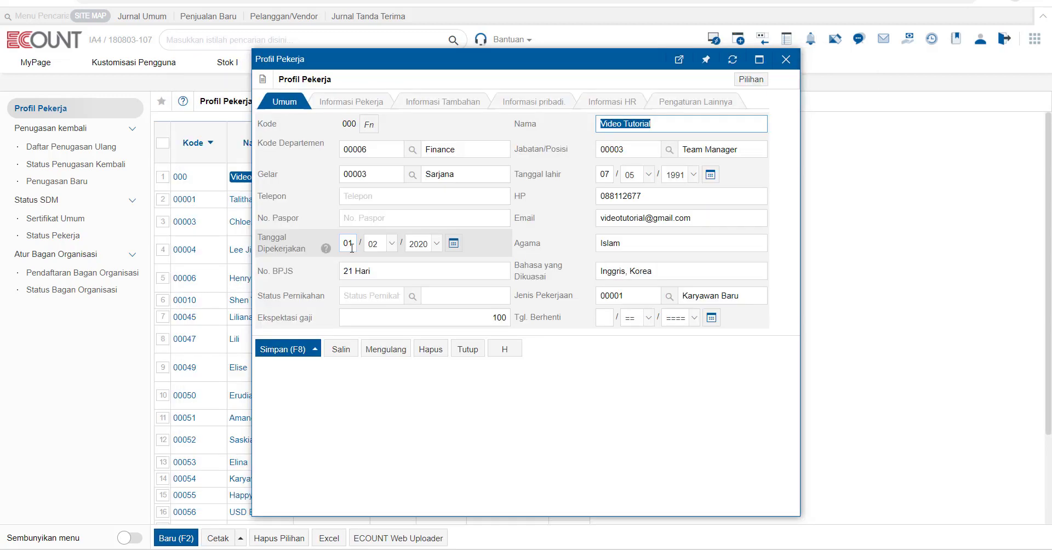
left_click(443, 101)
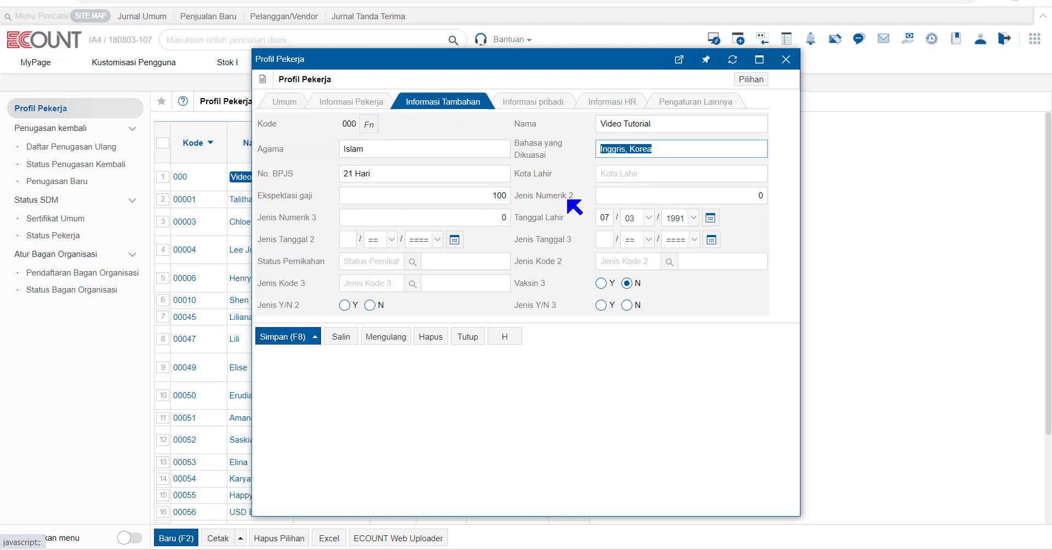
left_click(542, 171)
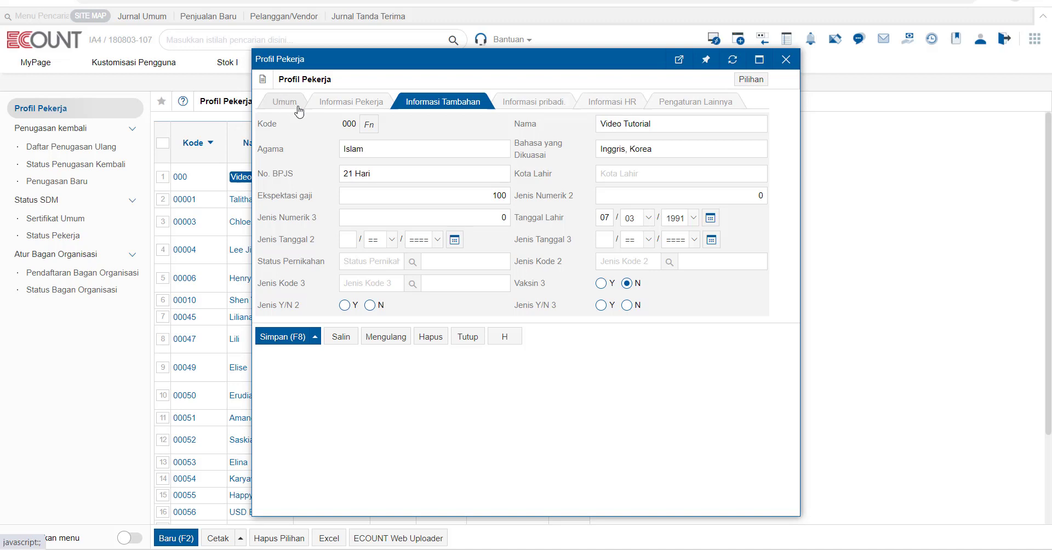
Step: View the form for replacing the employee's code and close it without entering a new code
left_click(370, 125)
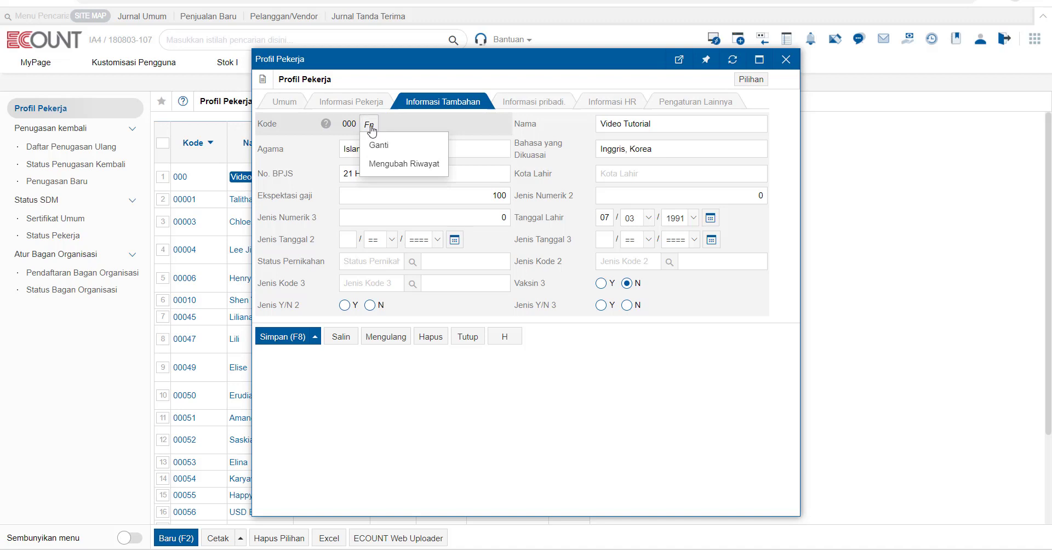
left_click(381, 145)
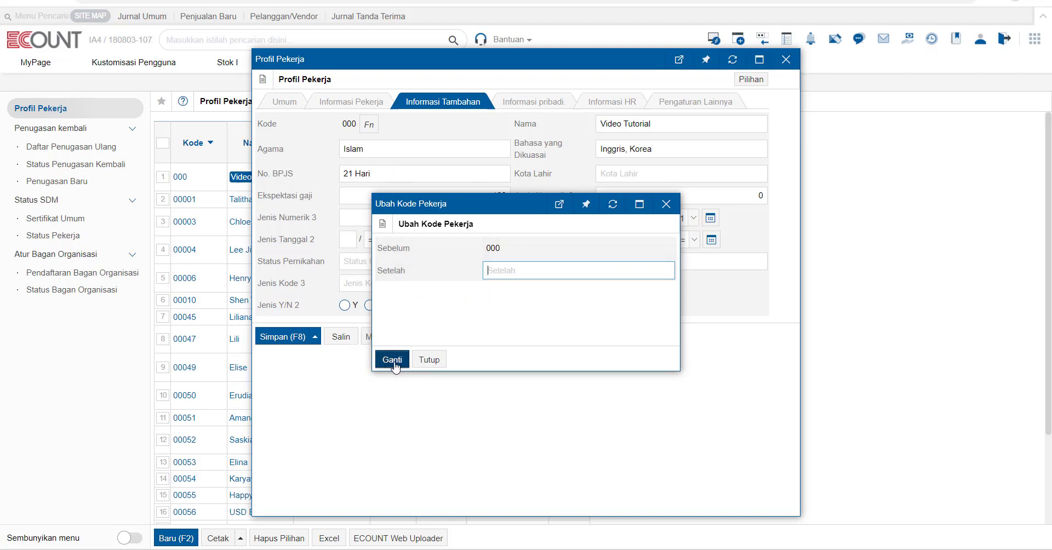
left_click(441, 360)
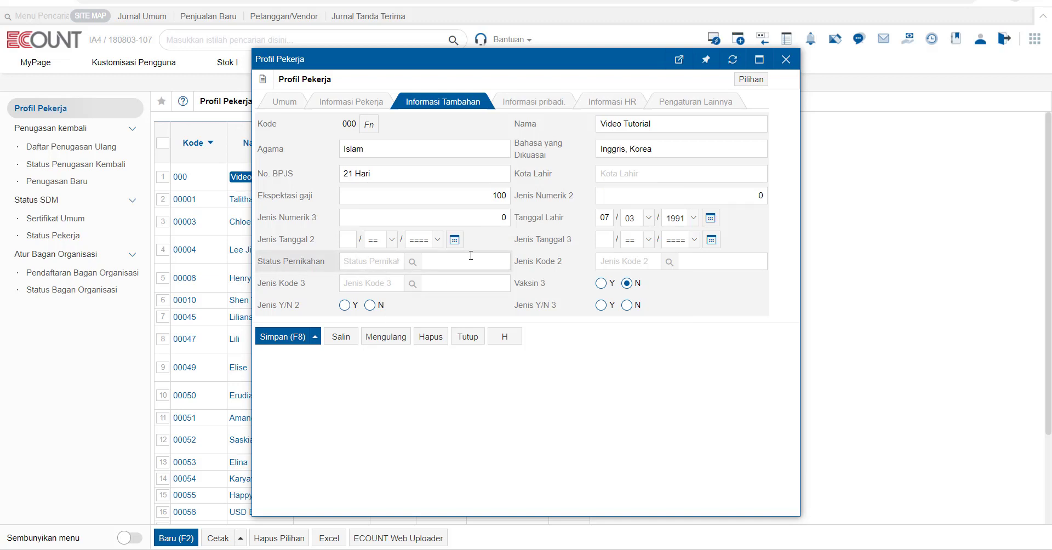
Step: View the Laporan Data Pribadi form in the employee's personal information and close it without changes
left_click(554, 107)
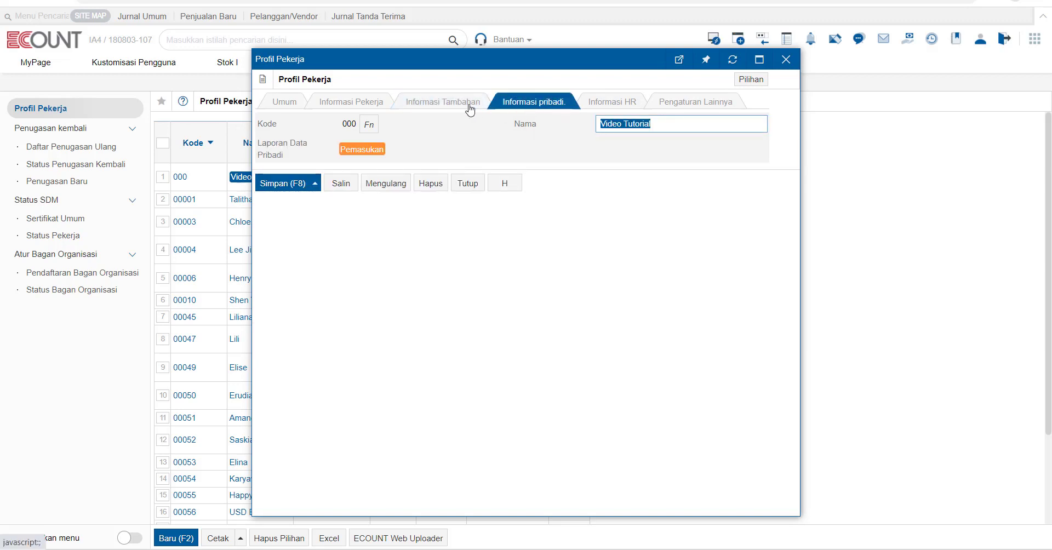
left_click(455, 105)
left_click(543, 104)
left_click(362, 149)
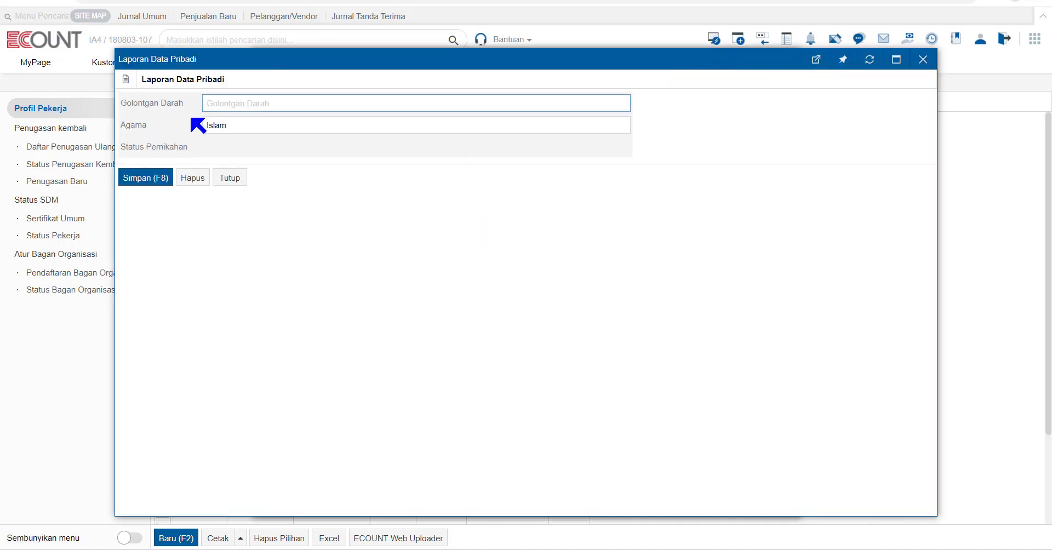
left_click(238, 185)
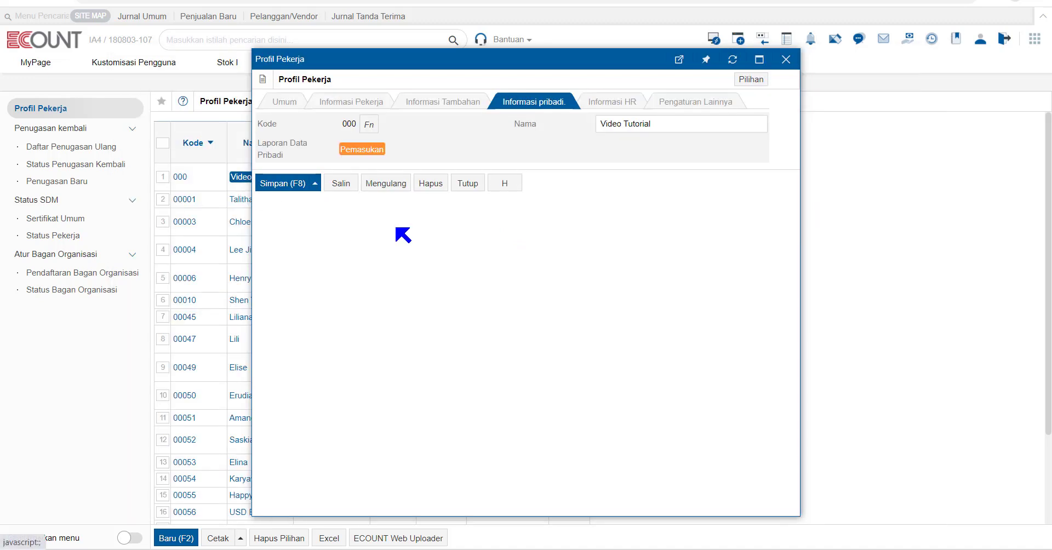
Step: Review the employee's education and career records in the HR information, then close them and the profile without changes
left_click(617, 104)
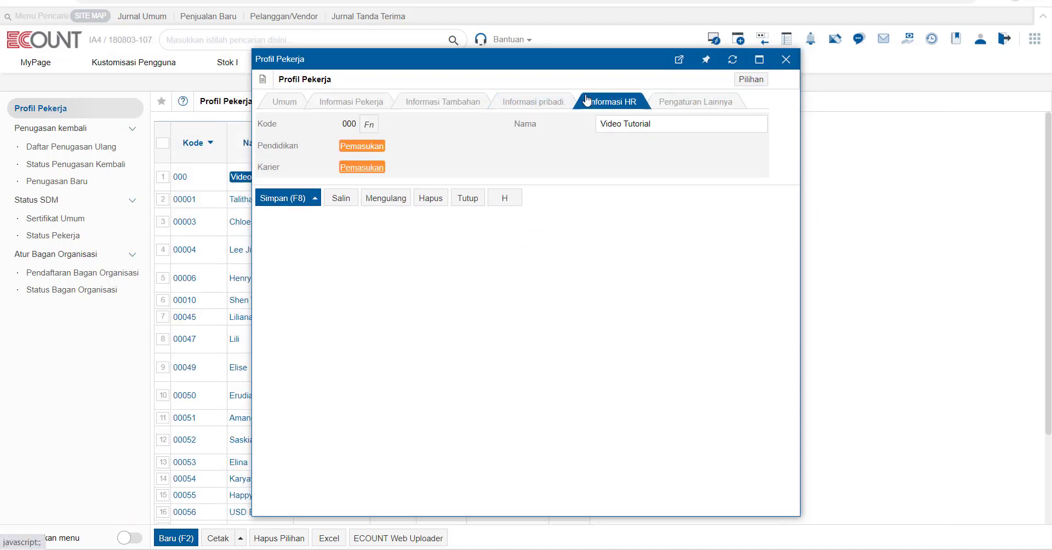
left_click(364, 147)
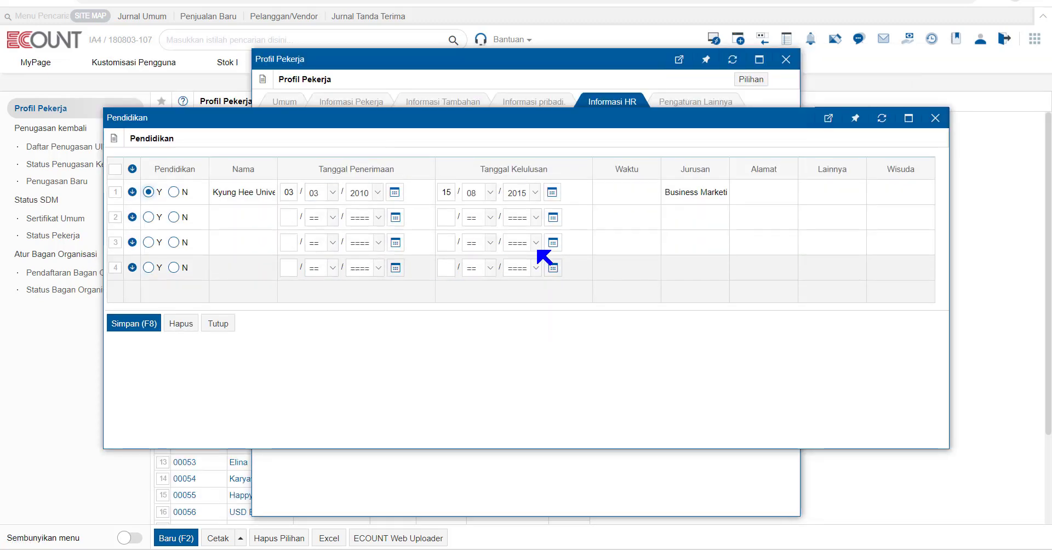
left_click(218, 323)
left_click(362, 169)
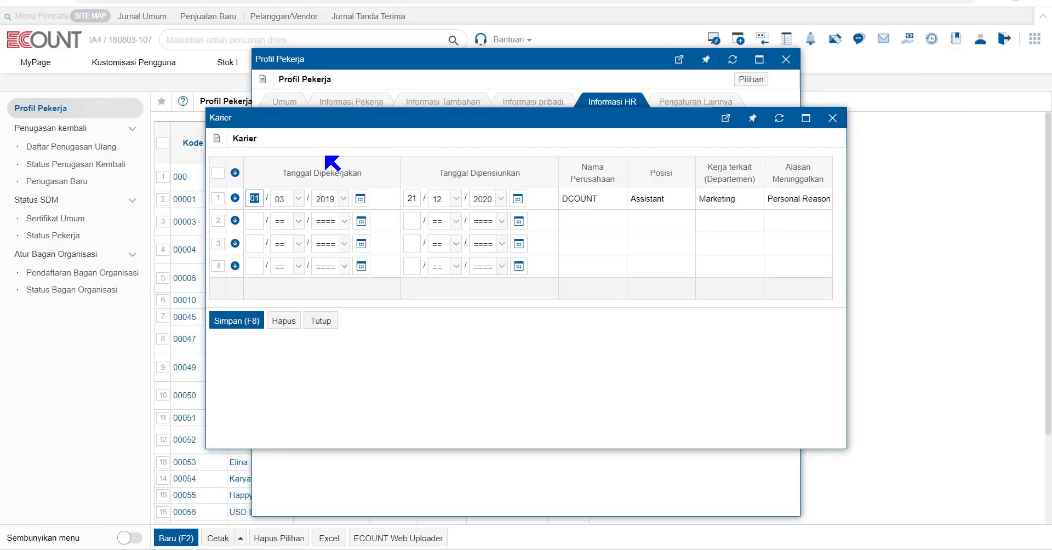
left_click(384, 198)
left_click(320, 321)
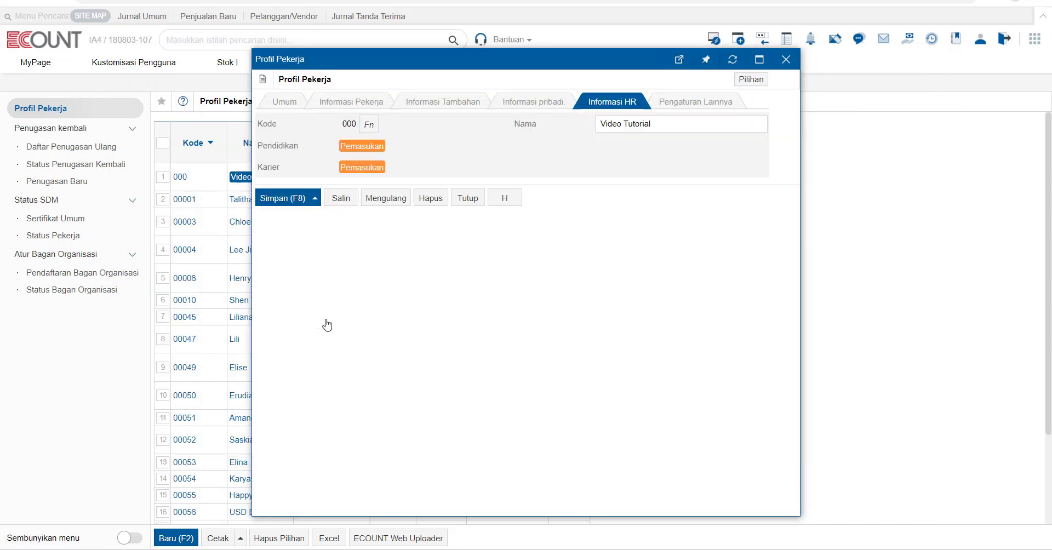
left_click(466, 200)
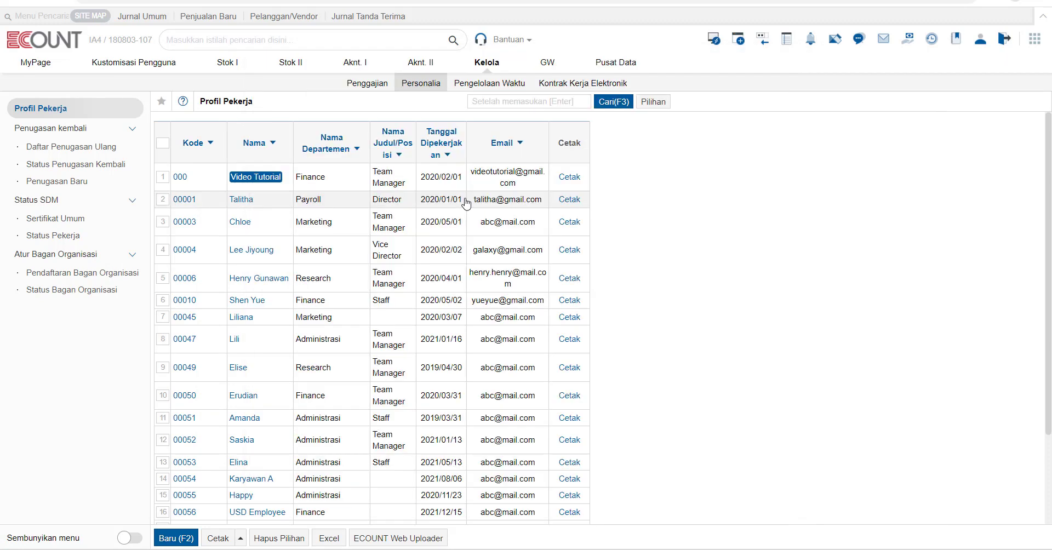
Step: Start a new reassignment entry dated 30/03/2023 for the Video Tutorial employee
left_click(82, 145)
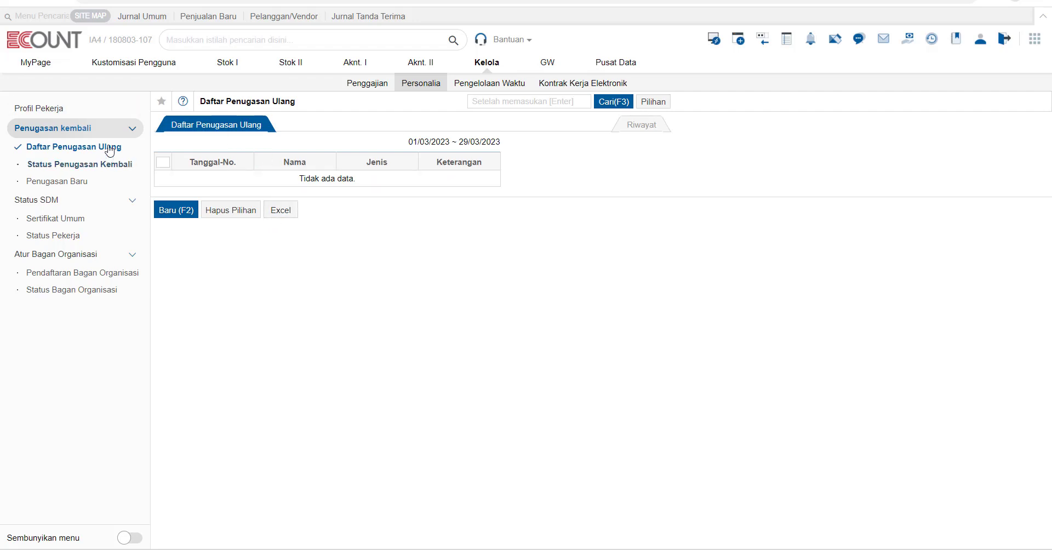
left_click(66, 181)
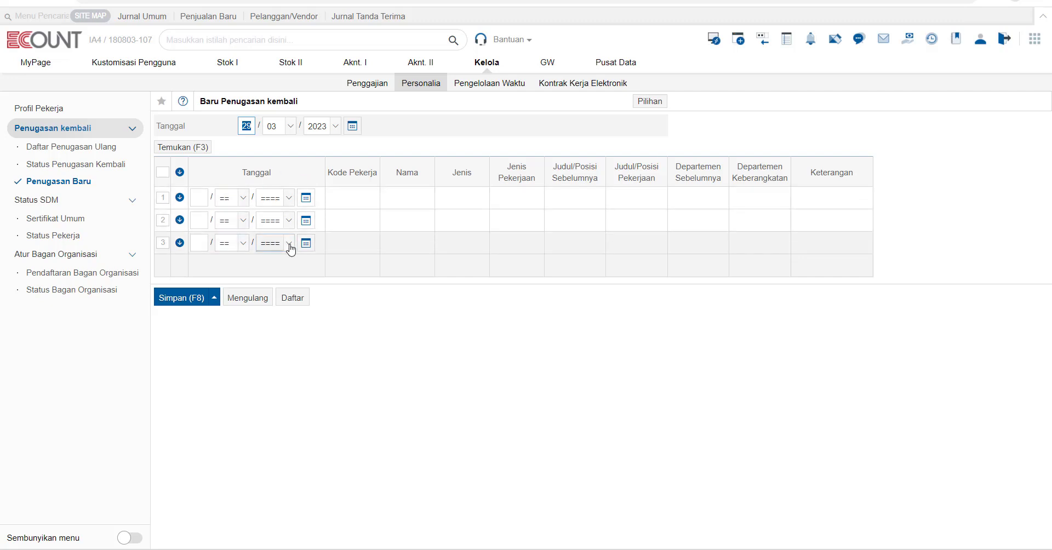
left_click(305, 197)
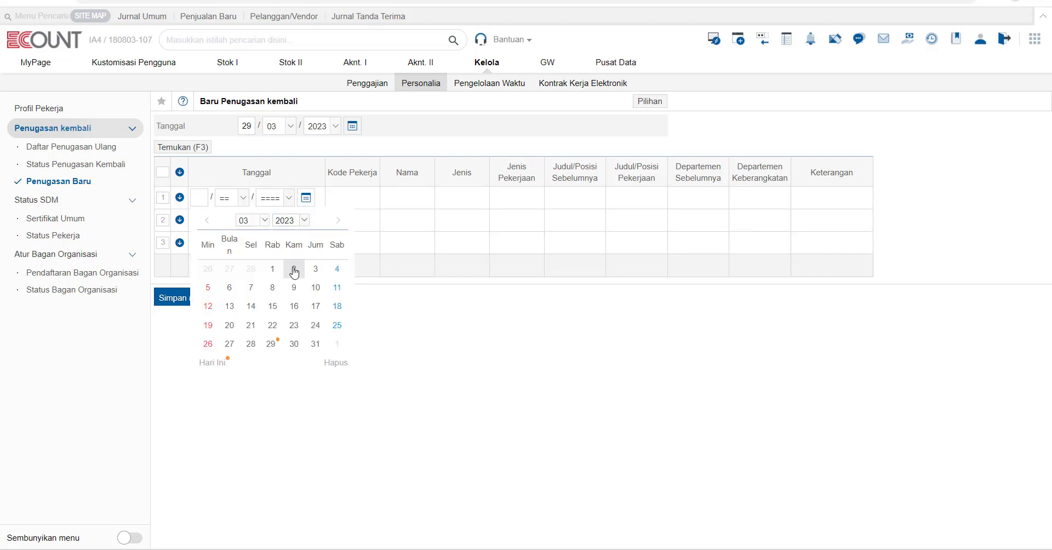
left_click(294, 343)
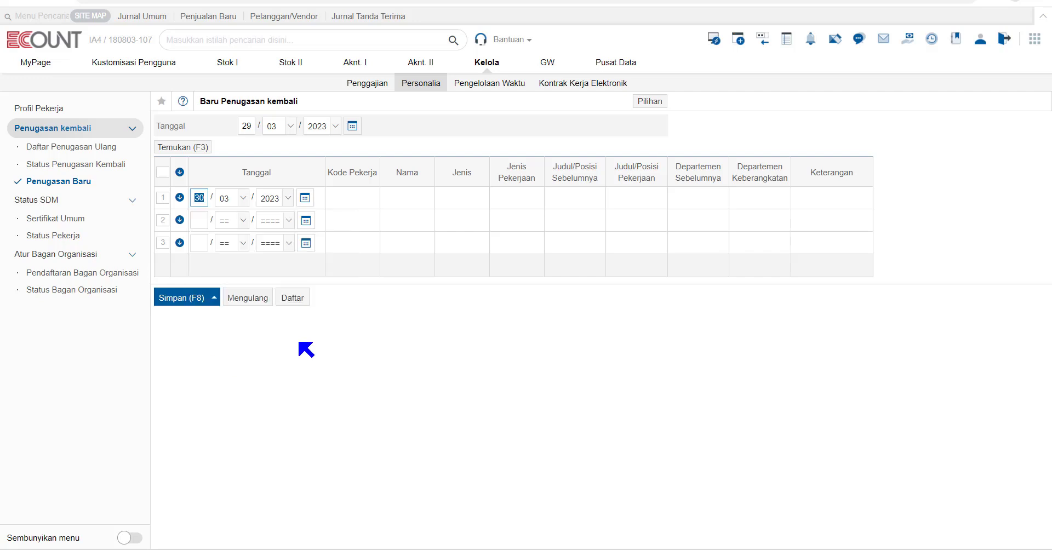
left_click(352, 198)
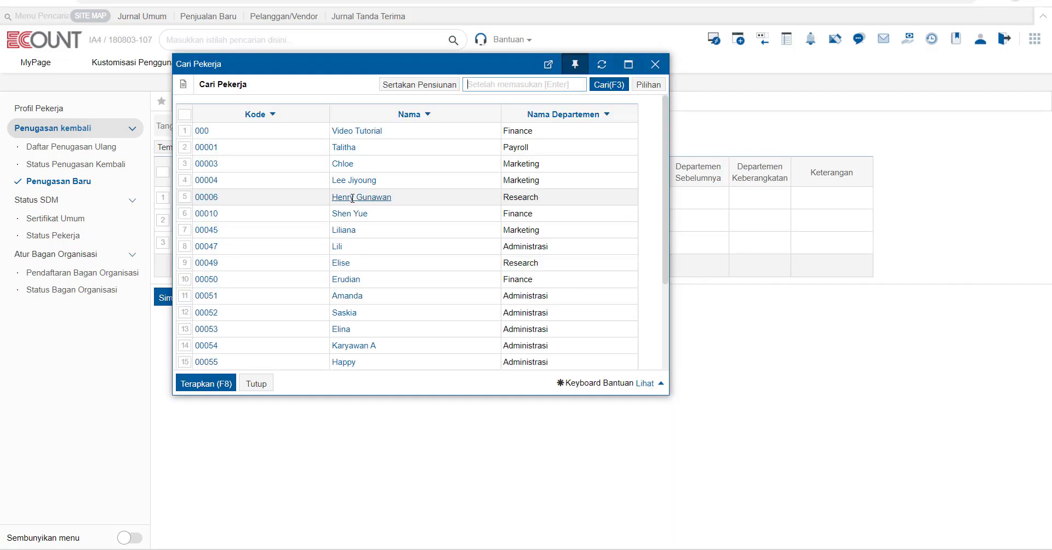
left_click(359, 133)
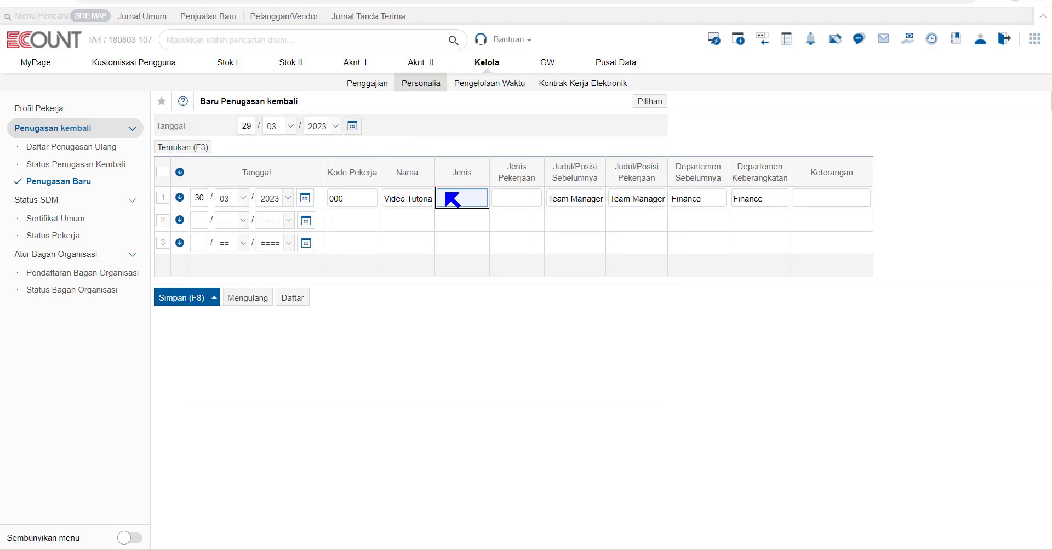
Step: Set the reassignment type to Pindah Departemen and the destination department to Payroll, and save it with the change applied to the HR info
double_click(472, 195)
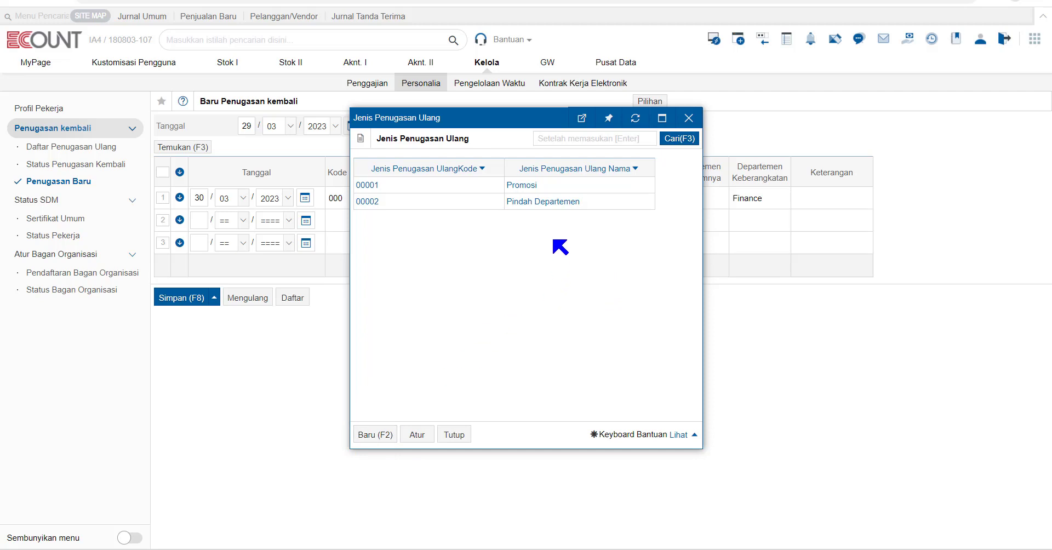
left_click(550, 202)
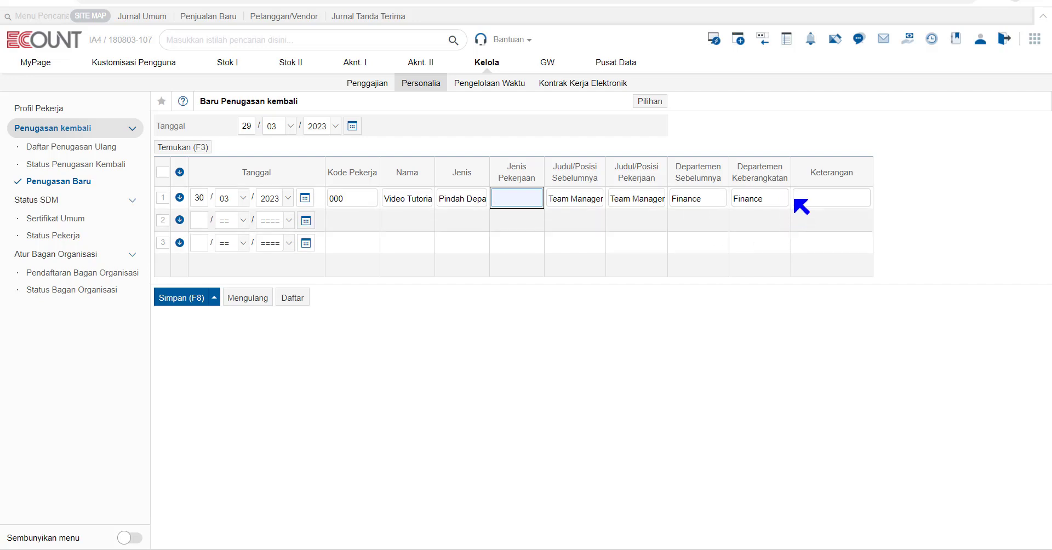
double_click(769, 199)
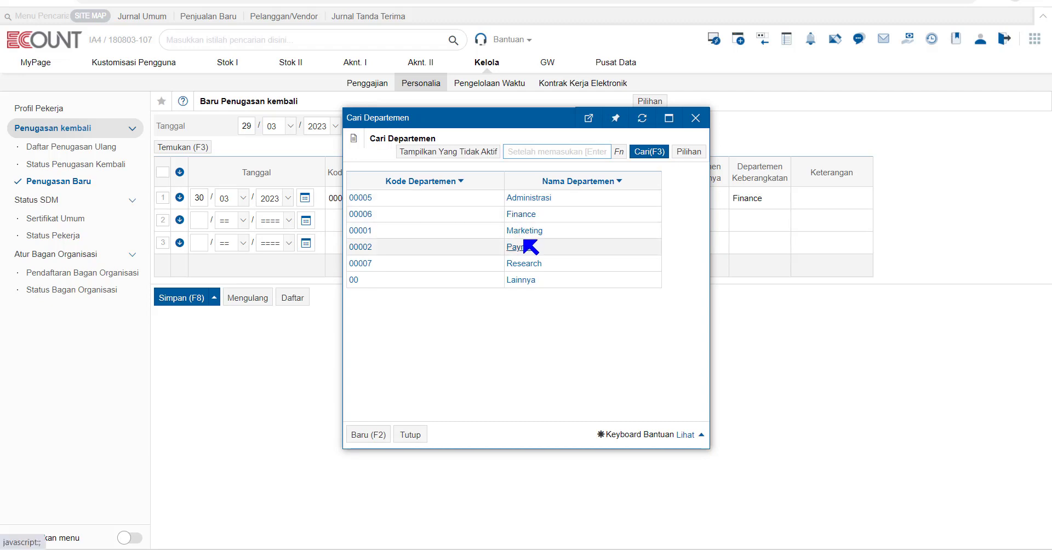
left_click(524, 249)
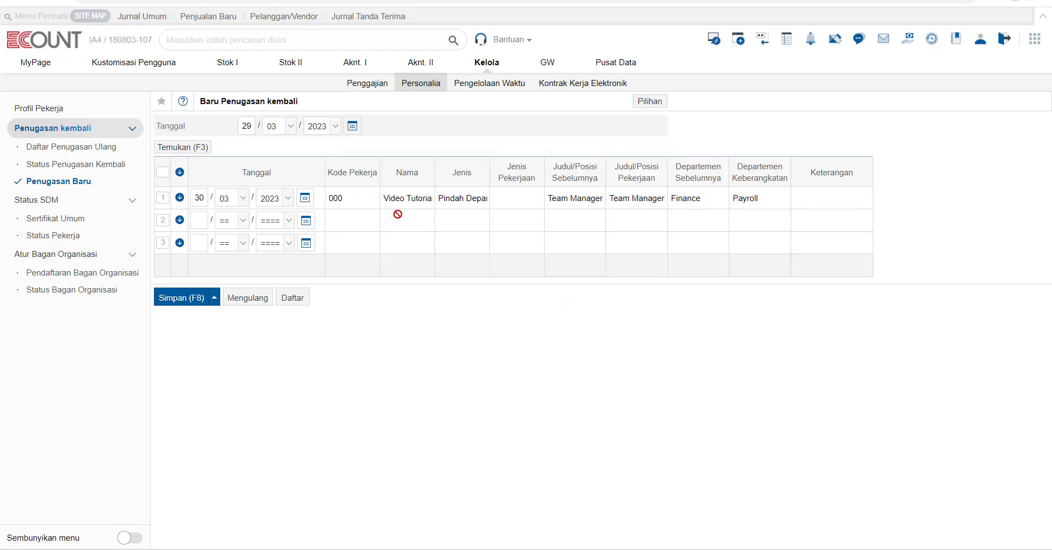
left_click(185, 298)
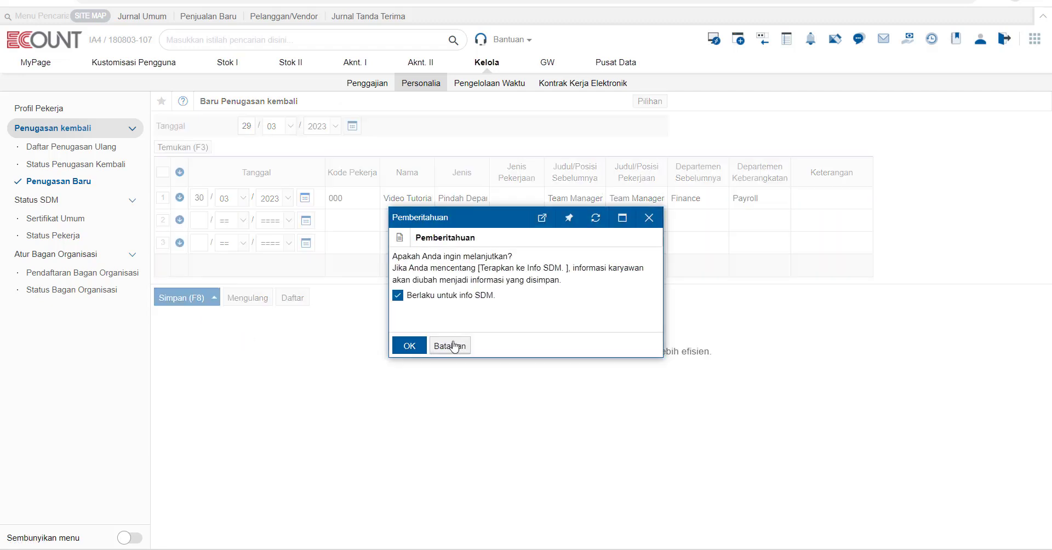
left_click(409, 346)
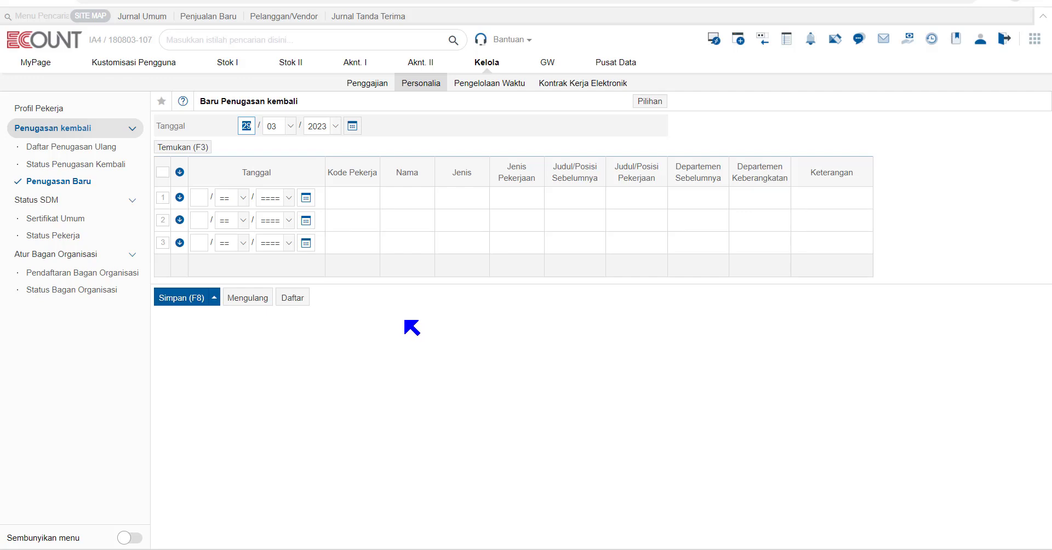
Step: Check the department and reassignment history on the Video Tutorial employee's profile card, then close the card
left_click(71, 108)
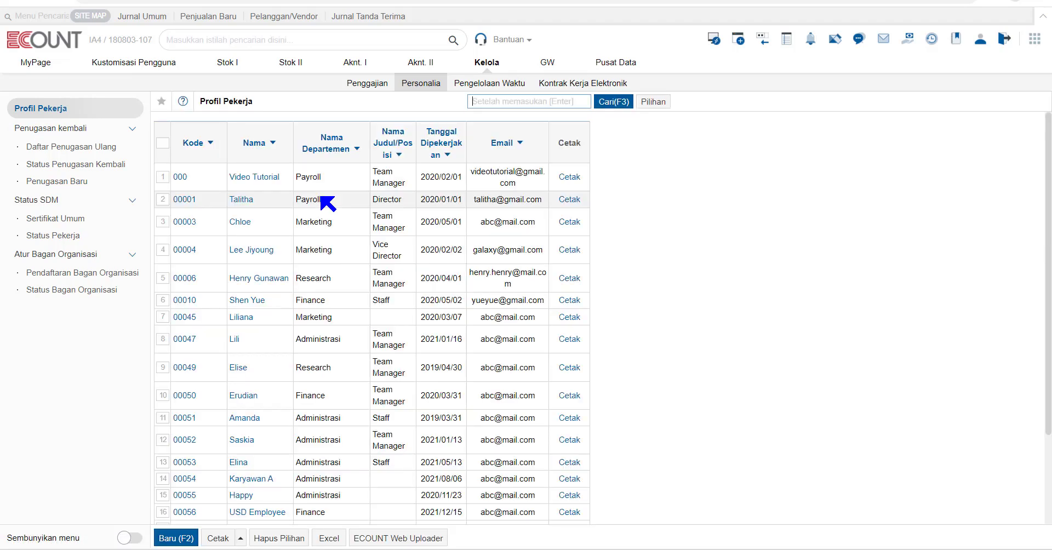
left_click(570, 177)
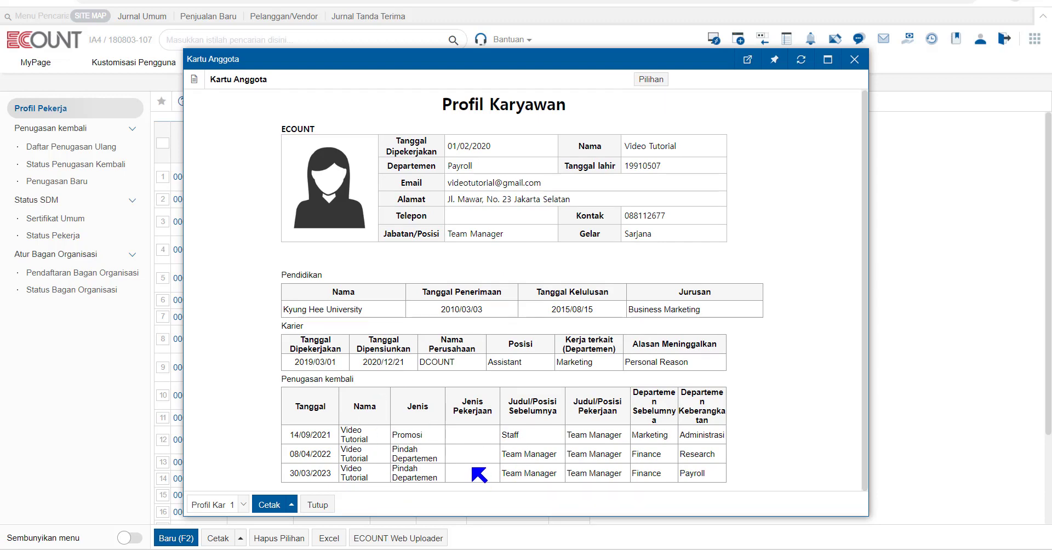
left_click(317, 506)
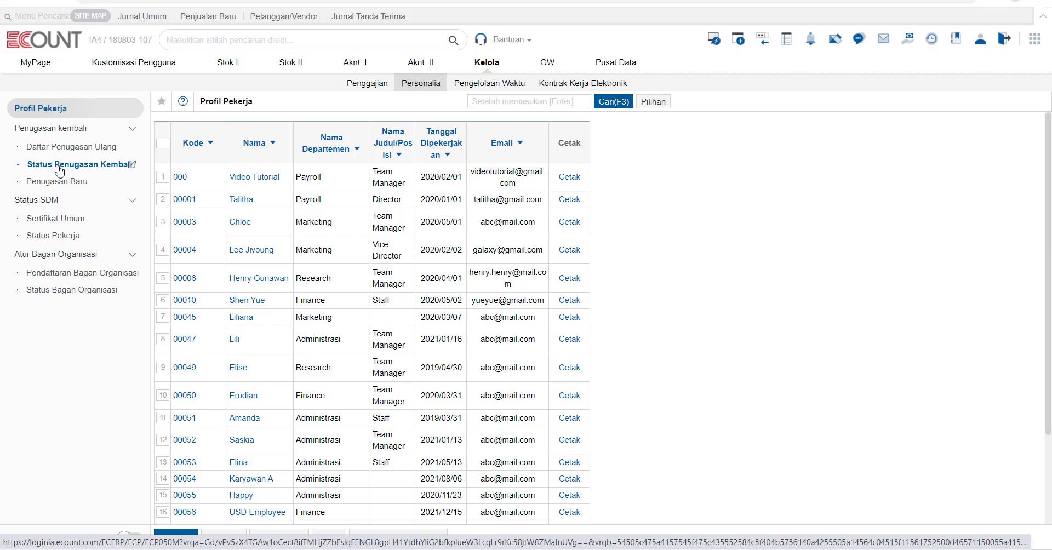
Step: Start a new general certificate entry and set its certificate type to Sertifikat Pekerjaan
left_click(45, 201)
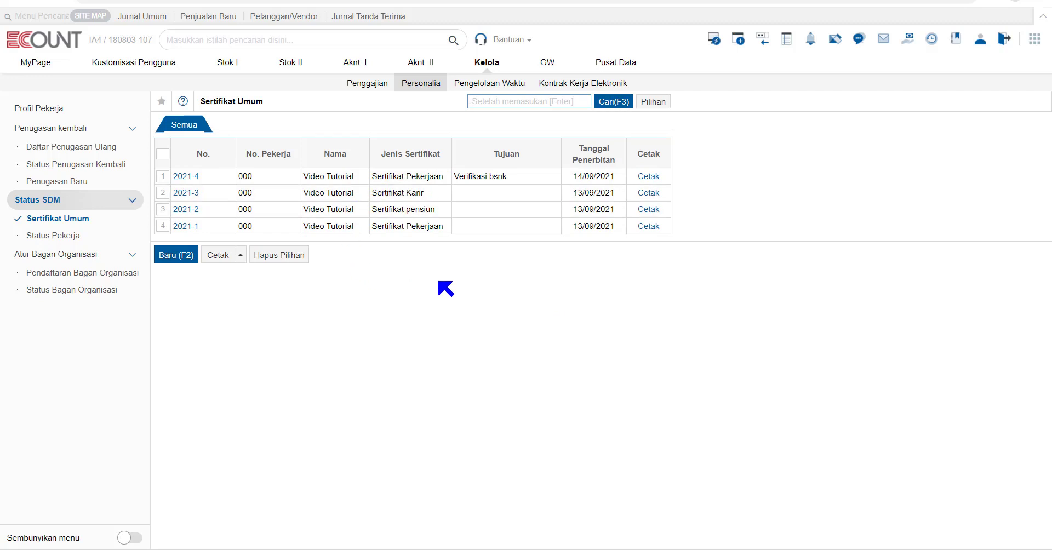
left_click(176, 255)
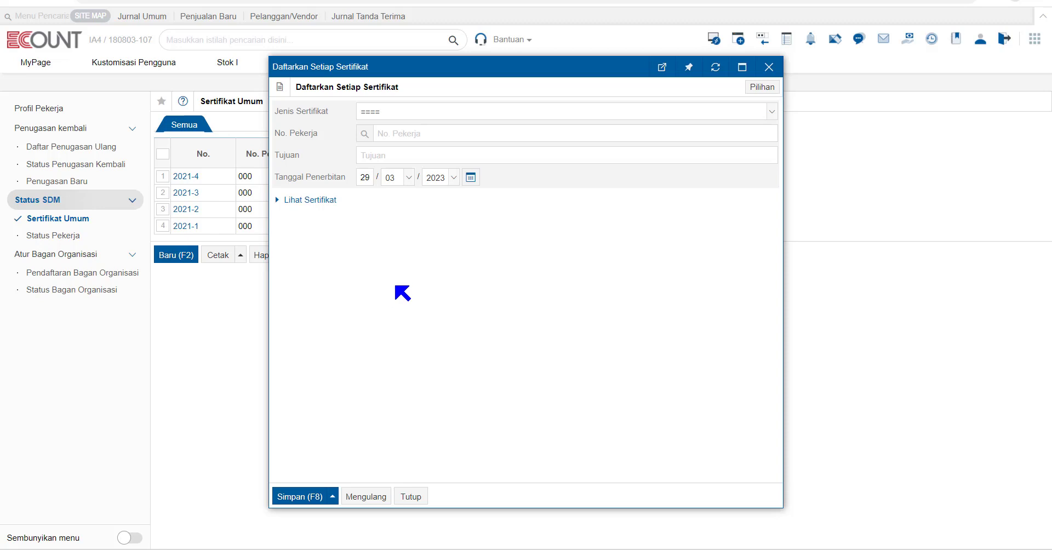
left_click(497, 113)
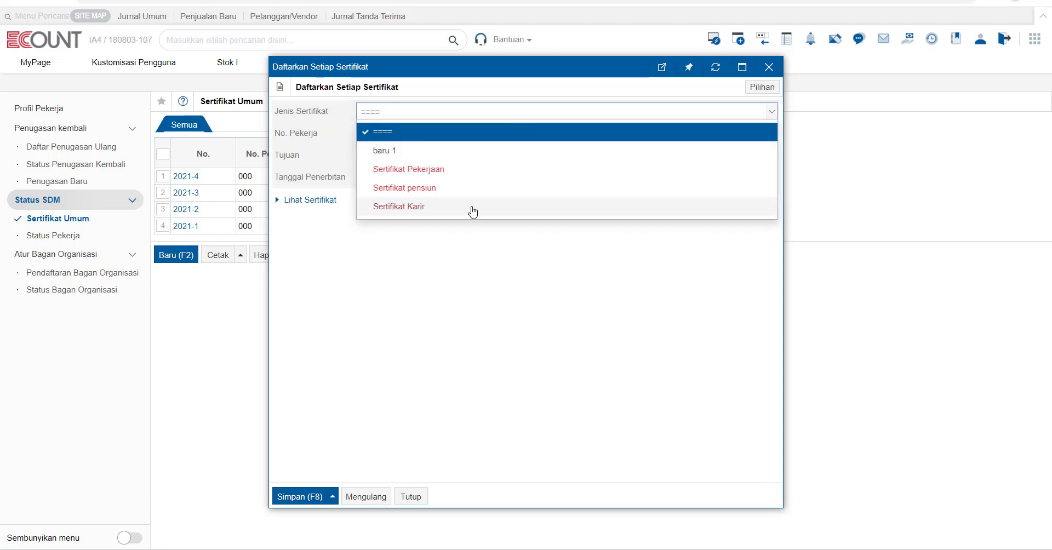
left_click(430, 169)
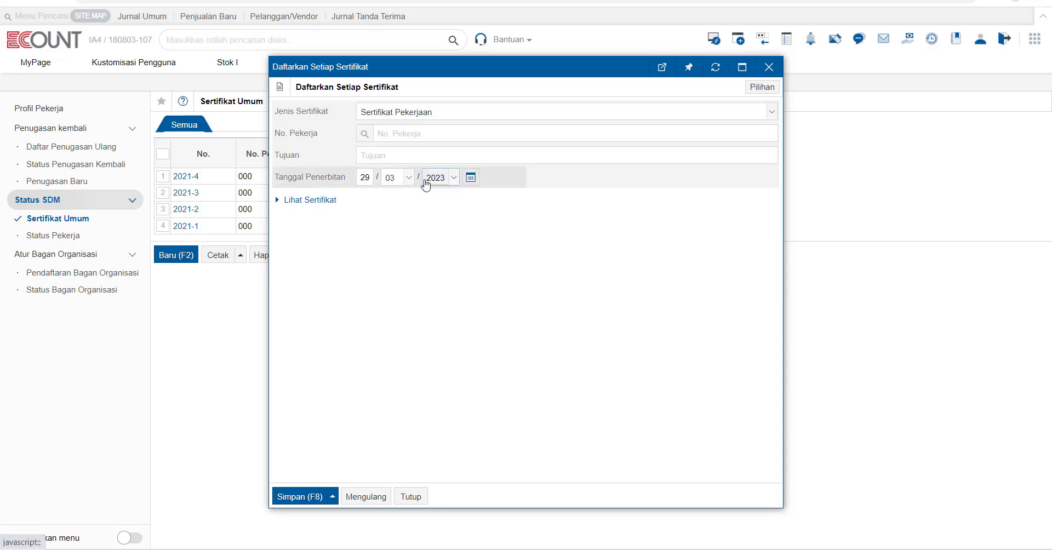
Step: Assign the certificate to the Payroll employee listed right after Video Tutorial, enter Data as the purpose, and save it
left_click(364, 134)
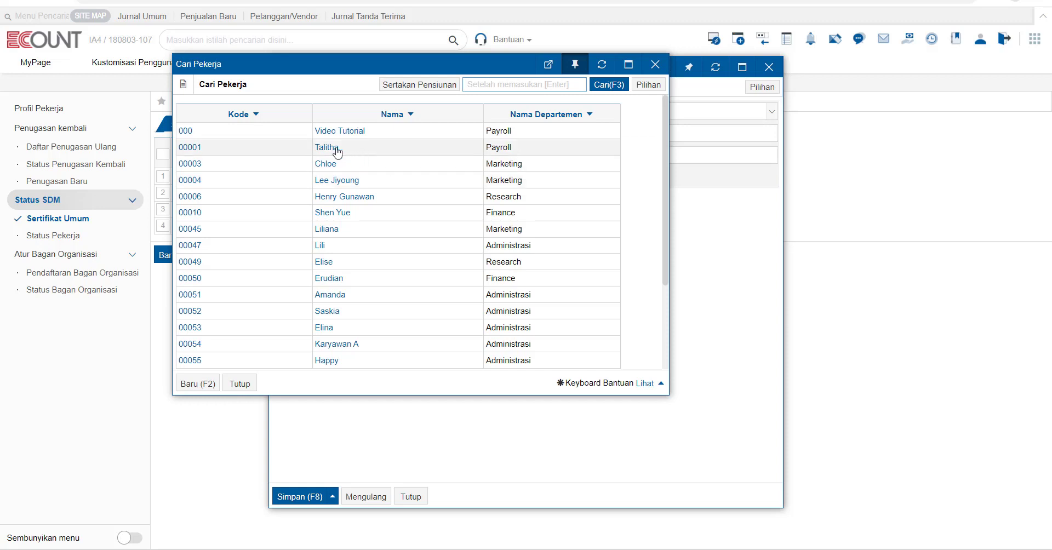
left_click(333, 148)
left_click(408, 157)
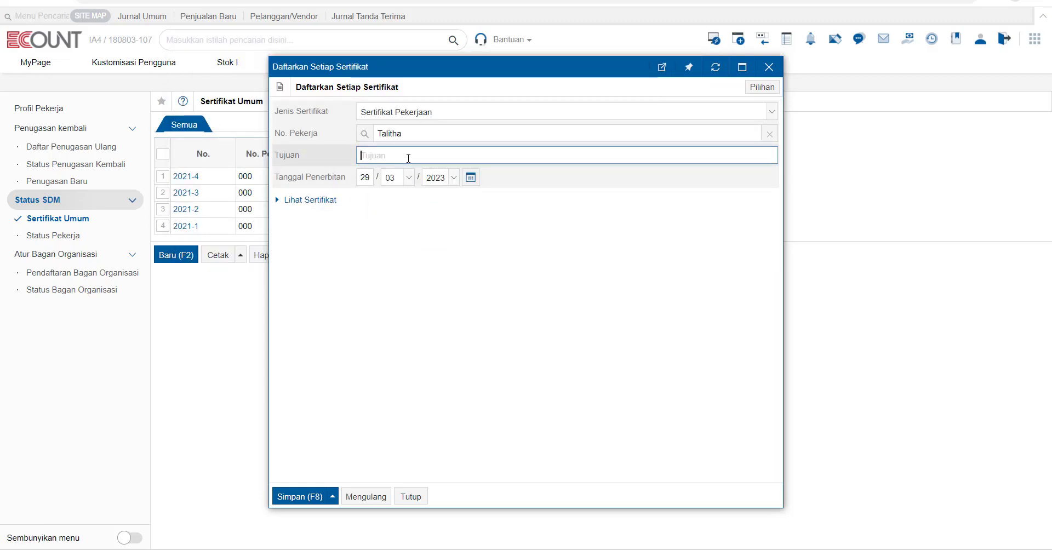
type("Data")
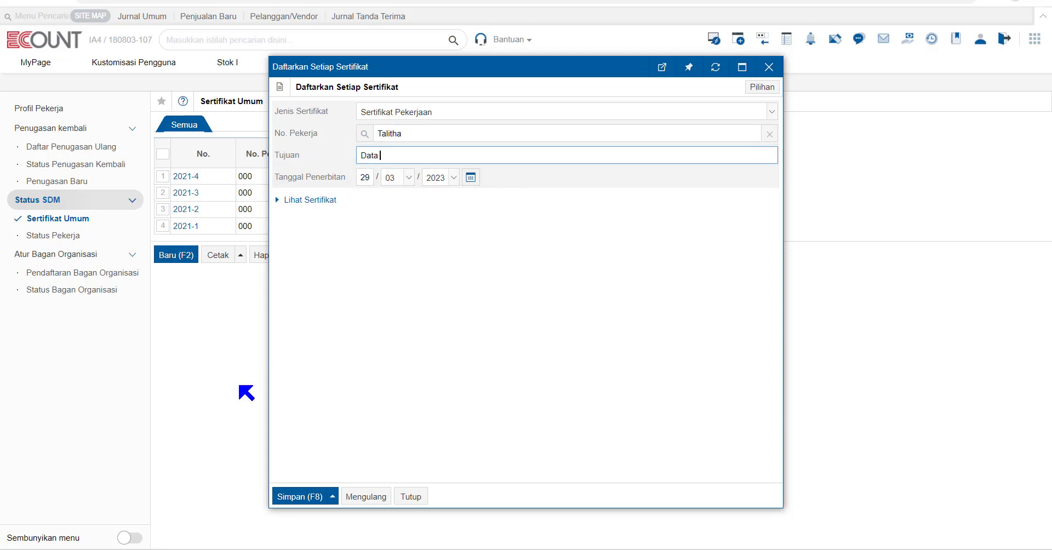
left_click(305, 501)
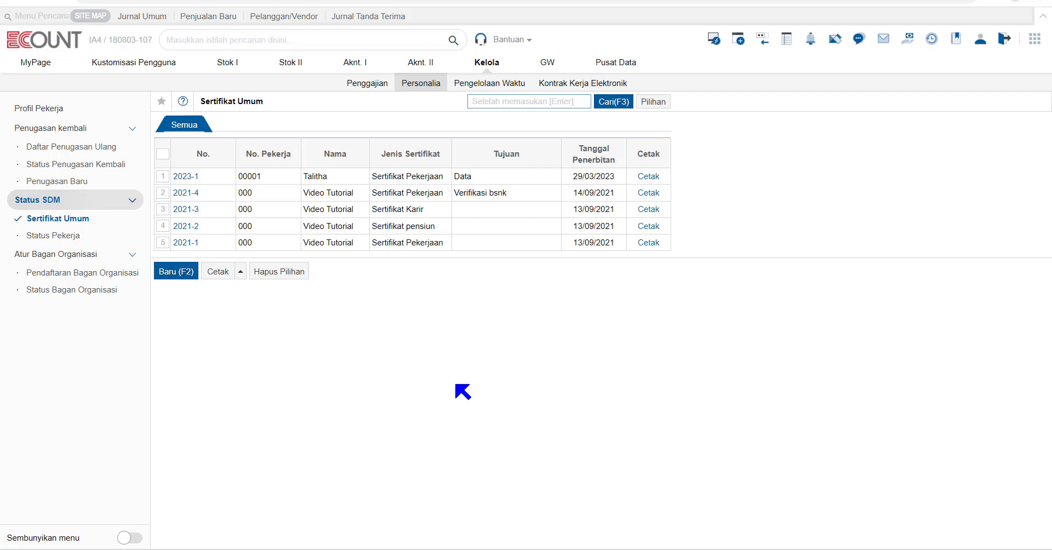
Step: Preview the new 2023 certificate's printout and inspect its baru report template, then close both without changes
left_click(649, 177)
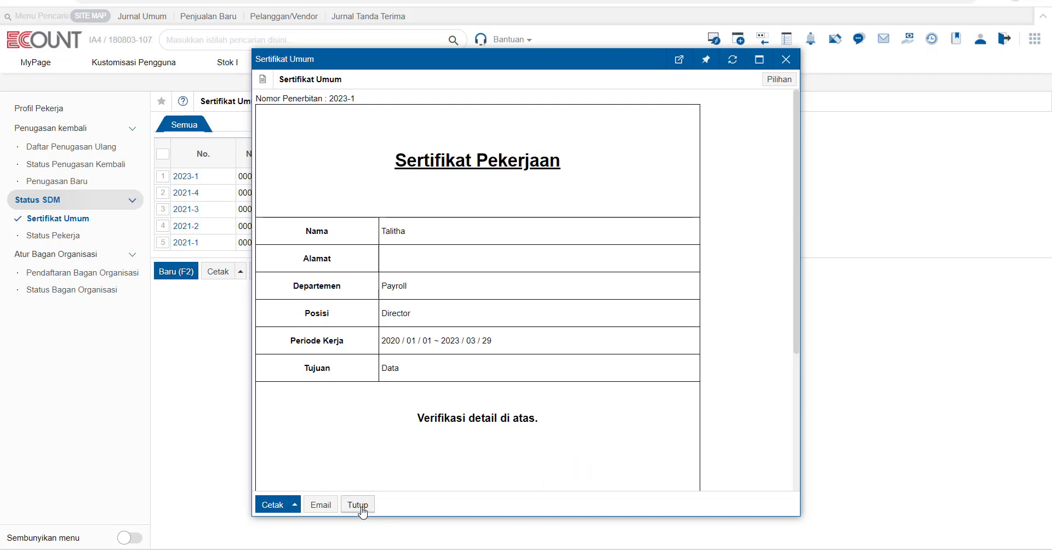
left_click(358, 504)
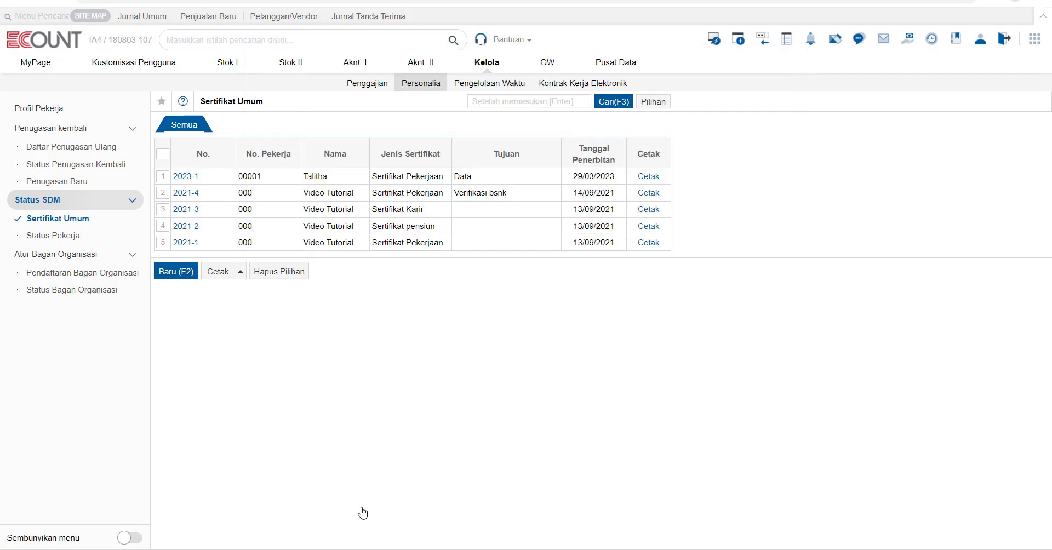
left_click(648, 177)
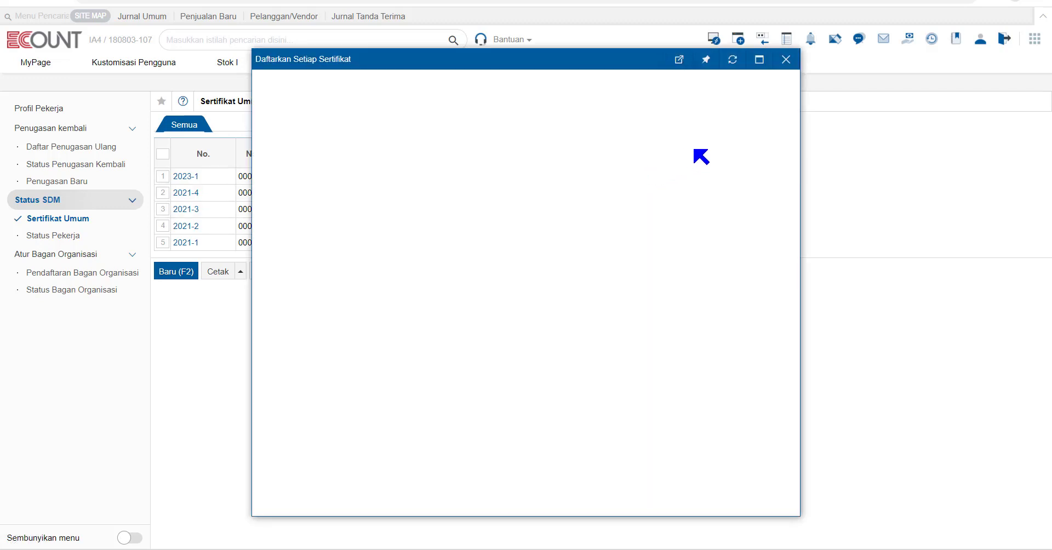
left_click(786, 78)
mouse_move(741, 104)
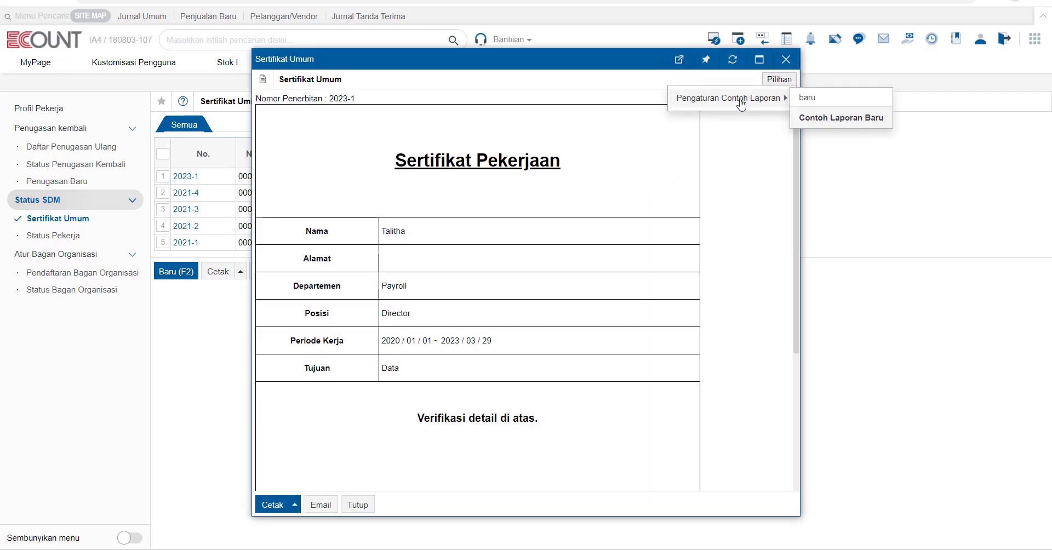
left_click(812, 98)
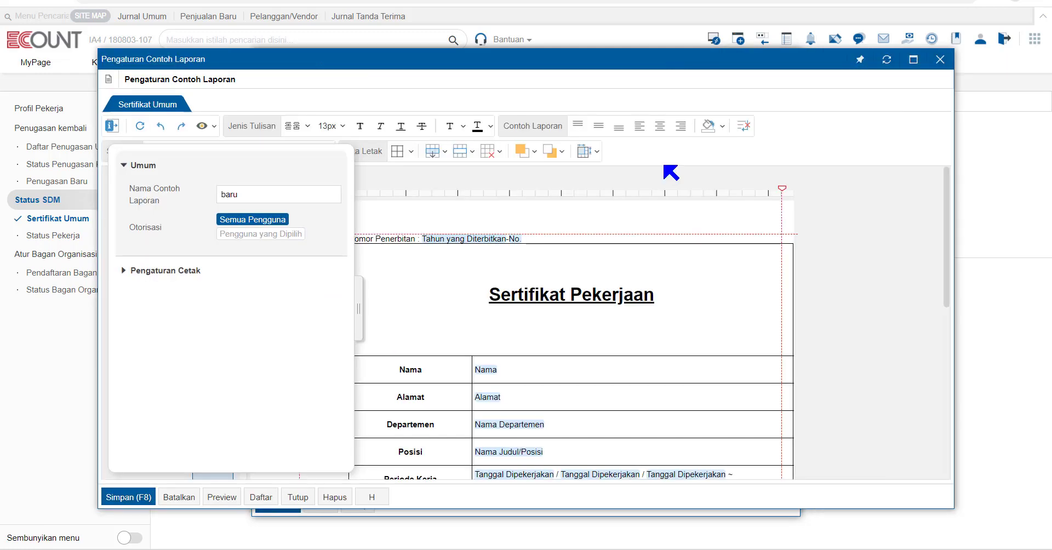
scroll(644, 349, "down", 3)
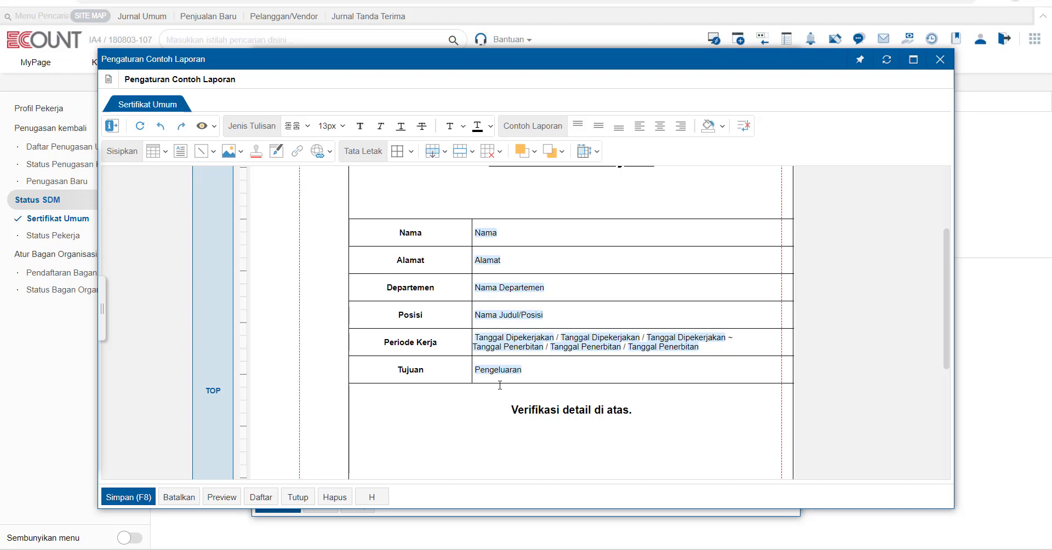
left_click(940, 59)
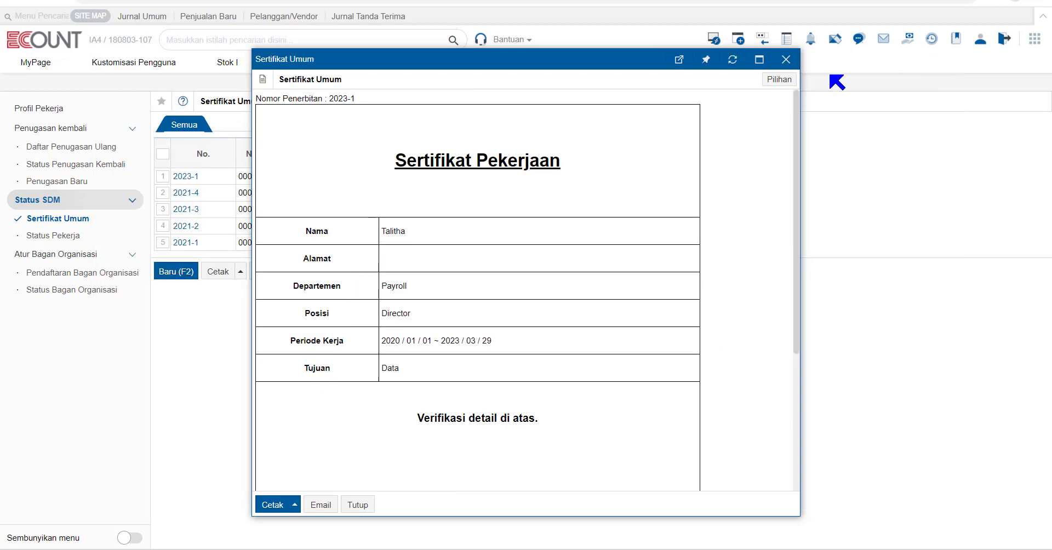
left_click(786, 59)
Step: View the daily employee status report for 01/03/2022 to 29/03/2023, then switch the search type to Agregasi Khusus to examine its conditions
left_click(55, 234)
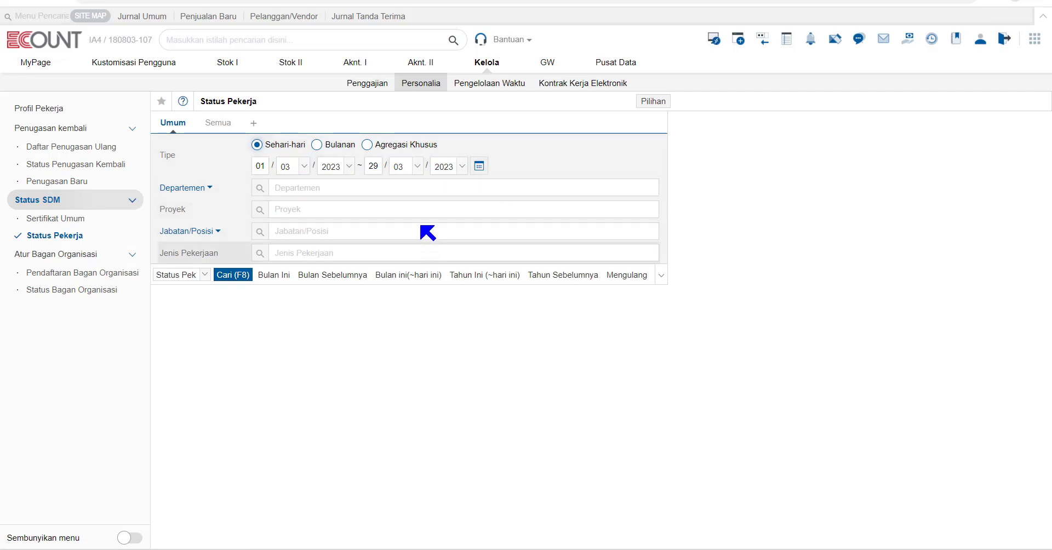
left_click(332, 168)
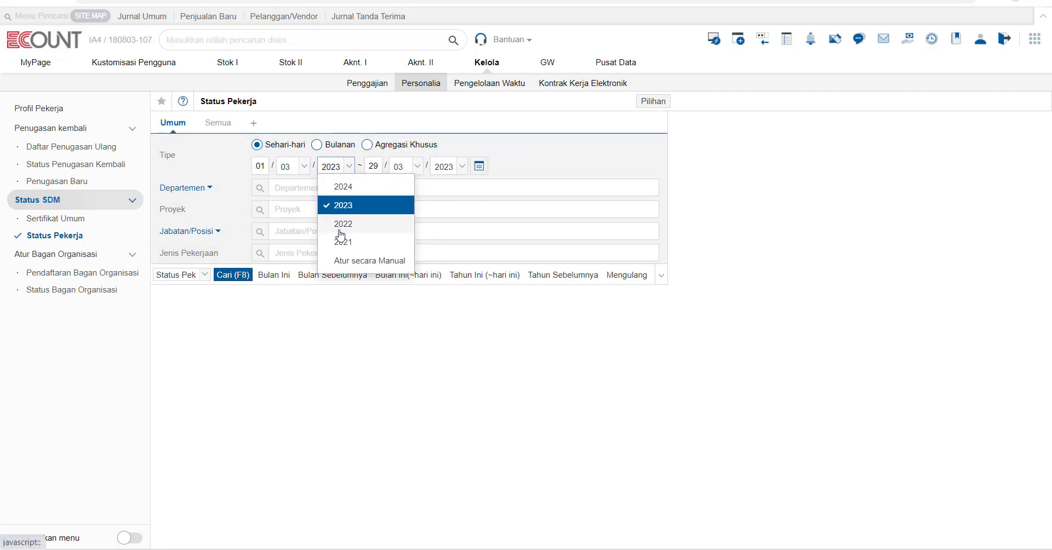
left_click(340, 225)
left_click(225, 276)
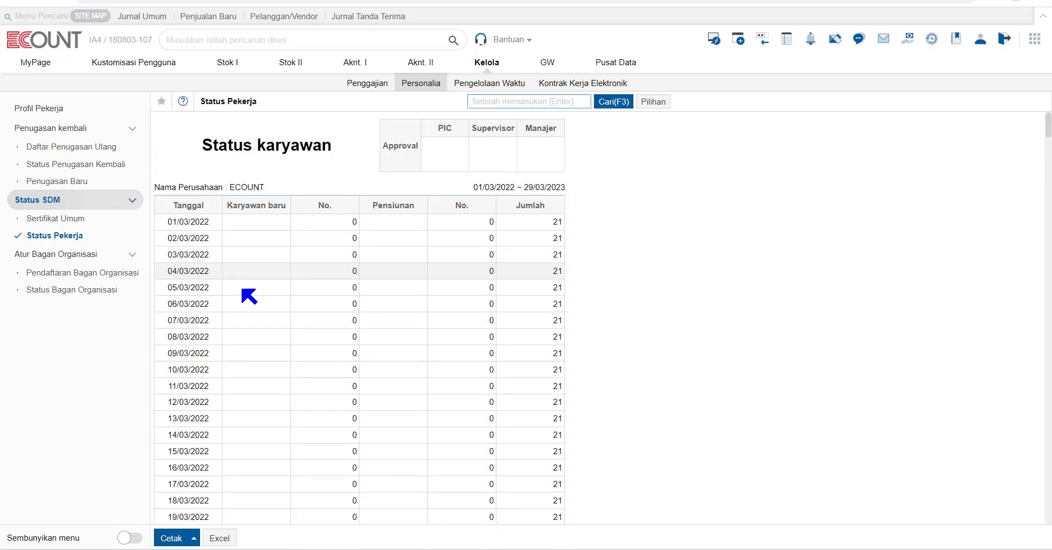
scroll(431, 363, "down", 7)
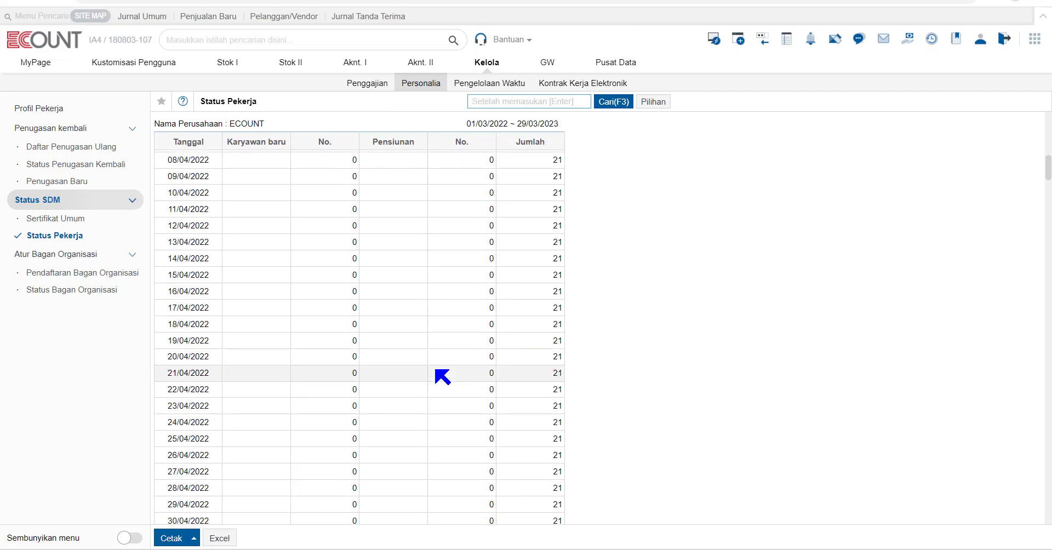
scroll(441, 373, "up", 8)
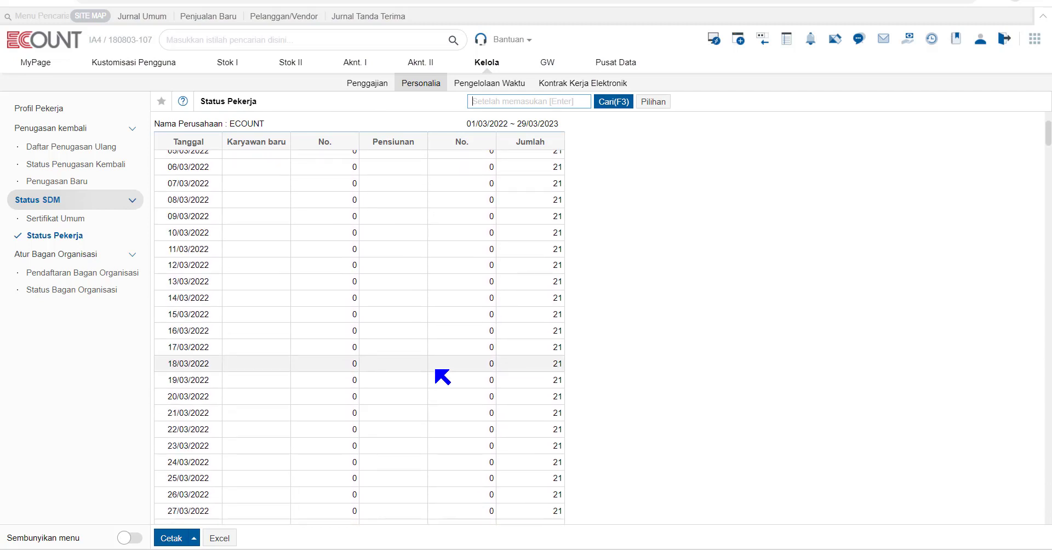
scroll(441, 377, "up", 3)
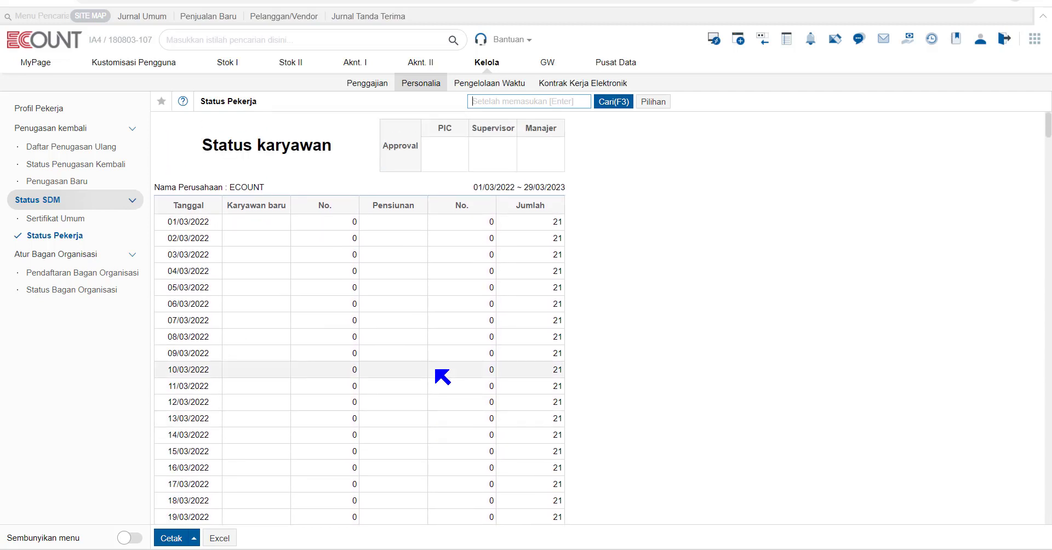
left_click(612, 103)
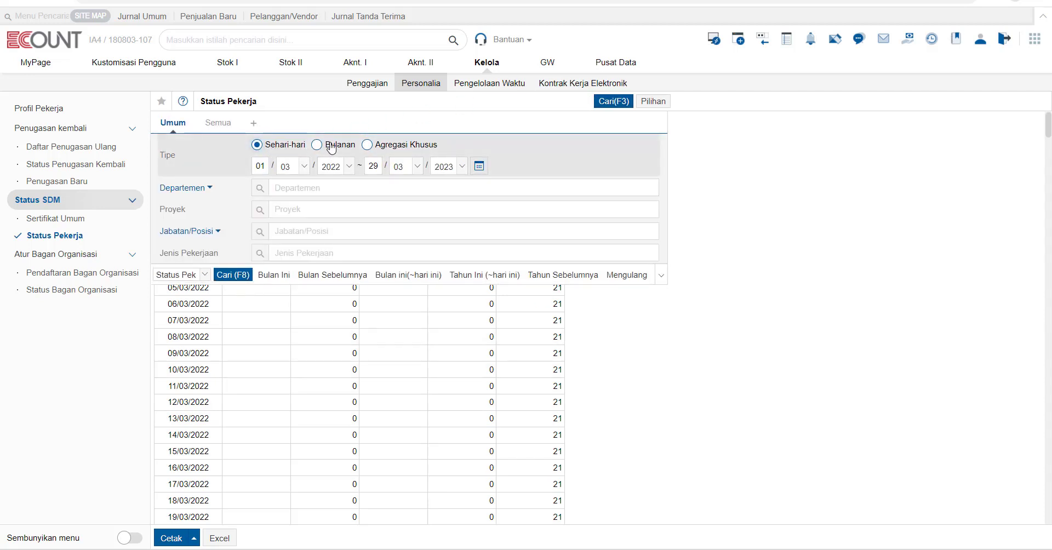
left_click(416, 146)
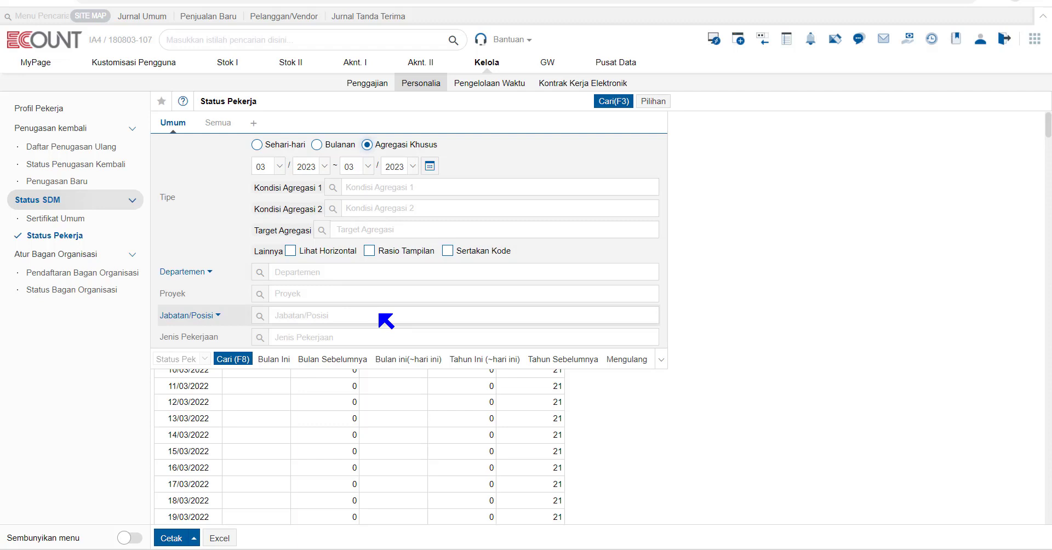
Step: In the organisation chart registration, check the option for adding a sub-department under ECOUNT without using it, and list the Payroll department's members
left_click(81, 271)
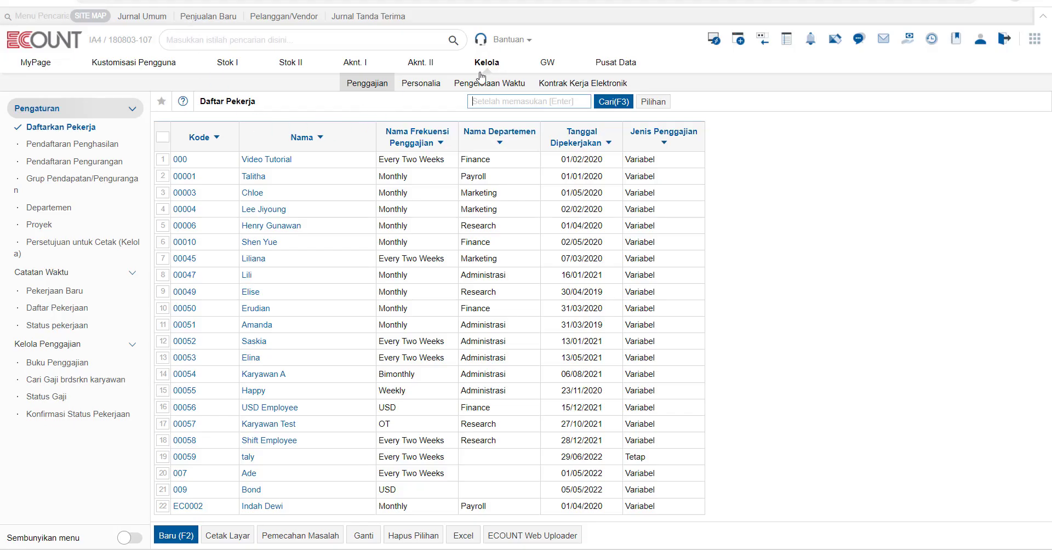
left_click(61, 213)
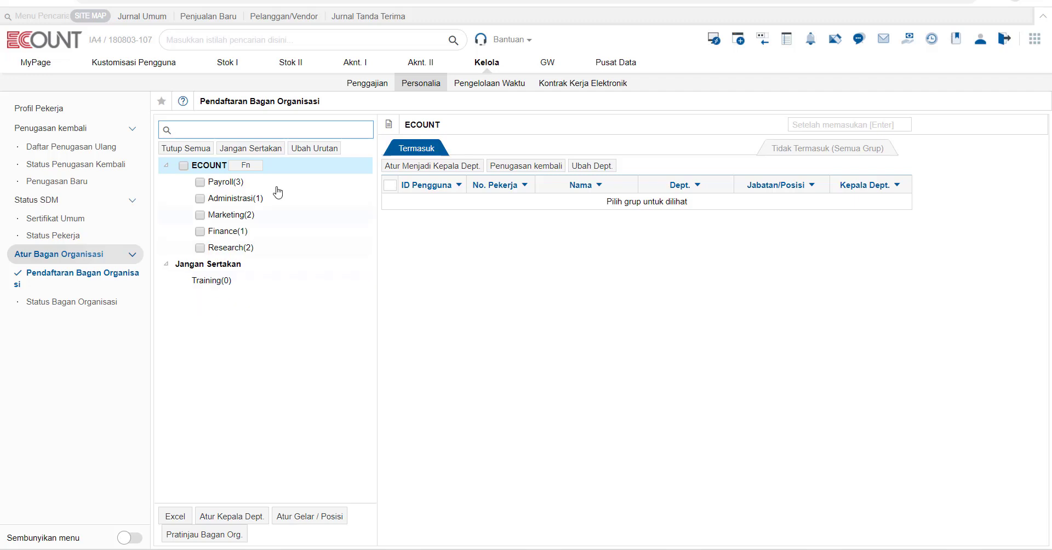
left_click(249, 168)
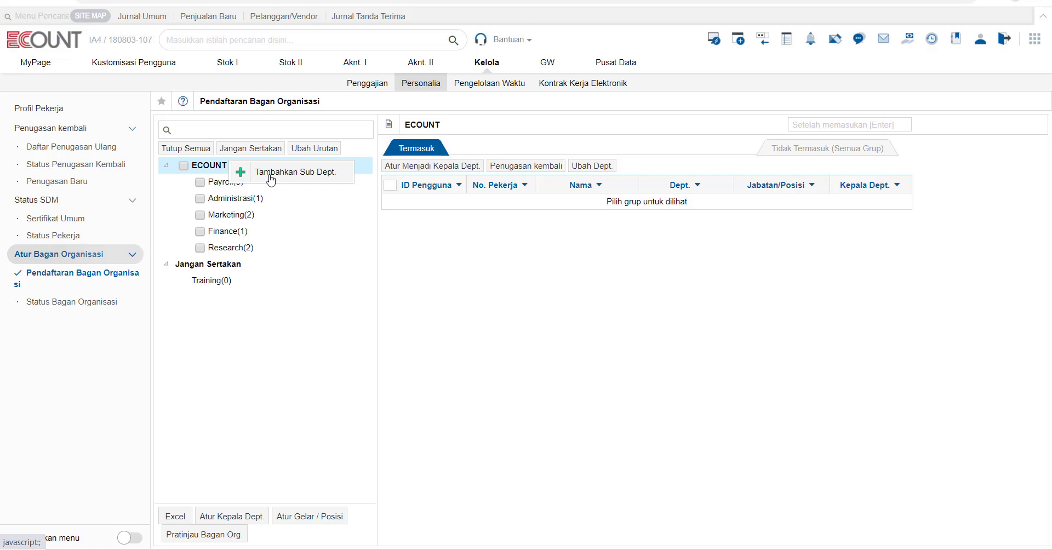
left_click(293, 323)
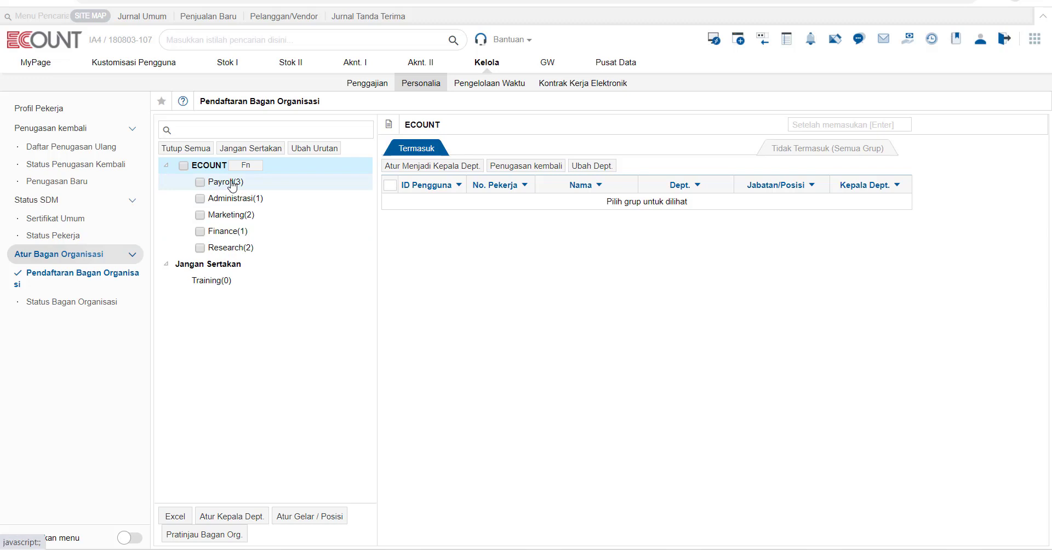
left_click(233, 185)
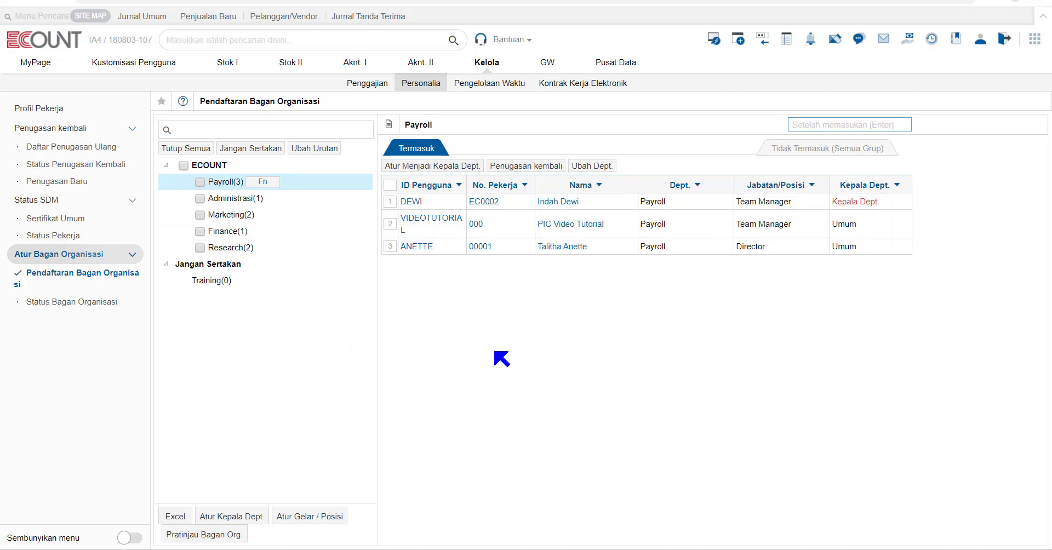
Step: View the organisation chart status and open its print options
left_click(65, 302)
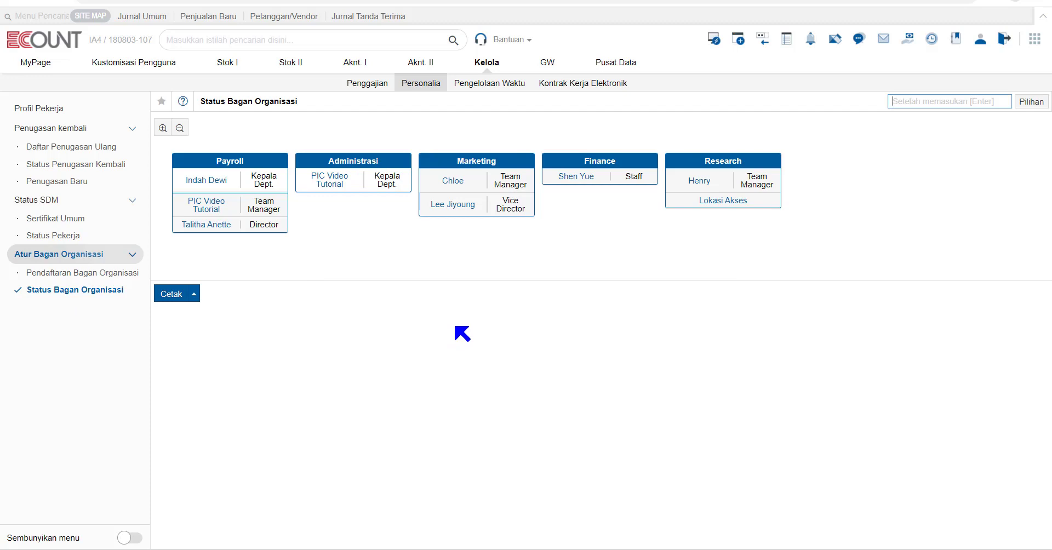
left_click(181, 296)
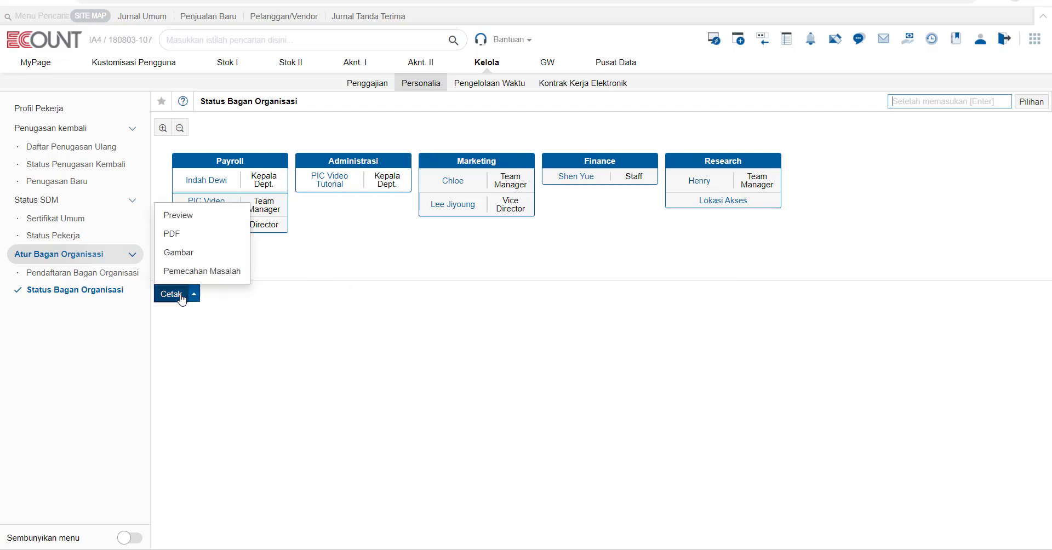